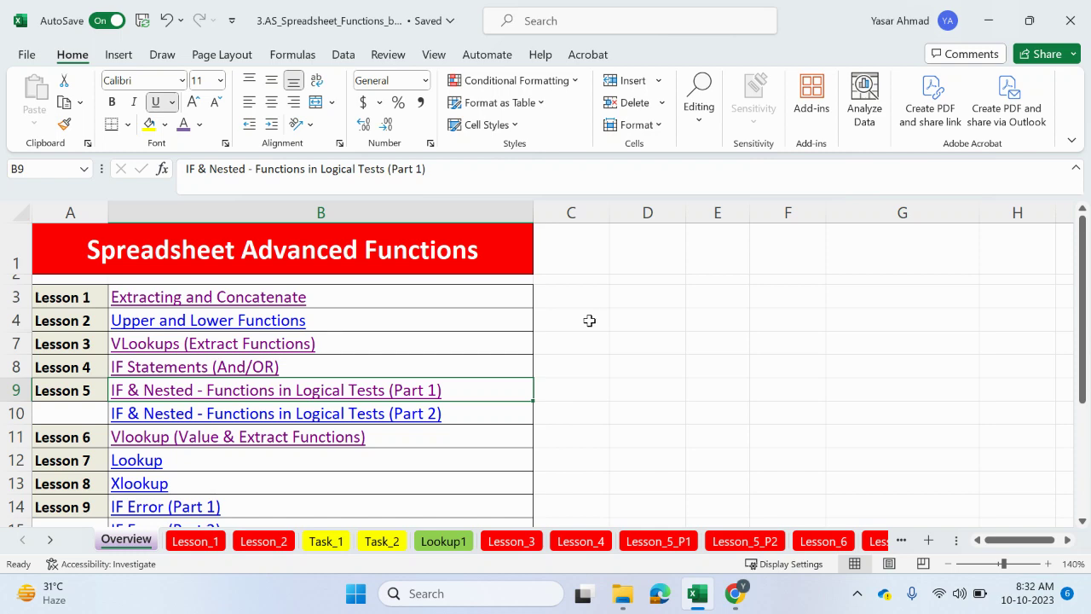
# Open the IF & Nested (Part 1) sheet and review the Free Lunch formula in D5 and the Author lookup in J4
pyautogui.click(384, 389)
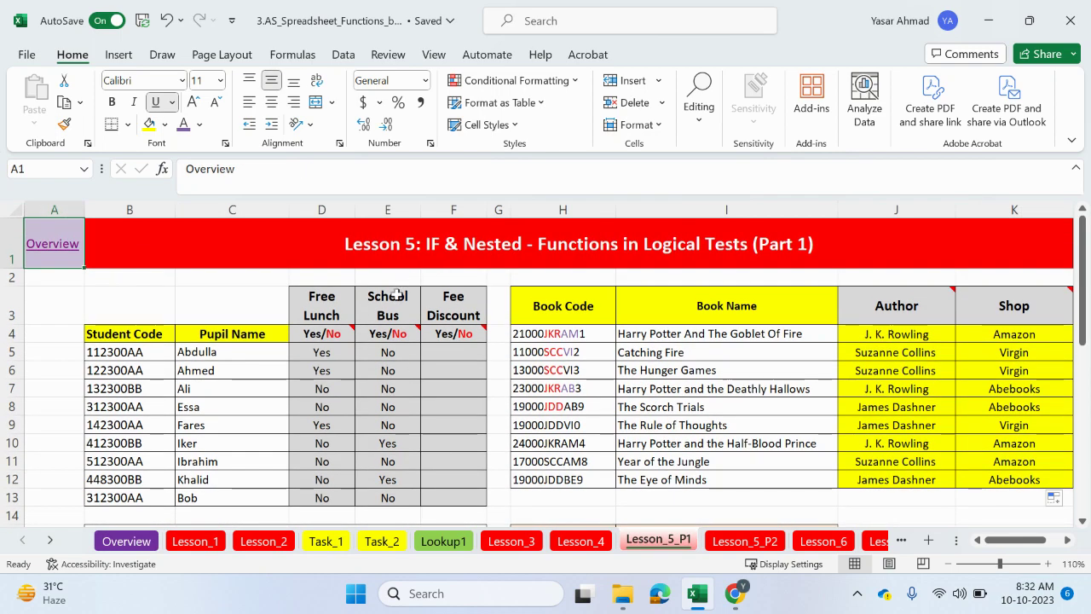
pyautogui.click(335, 354)
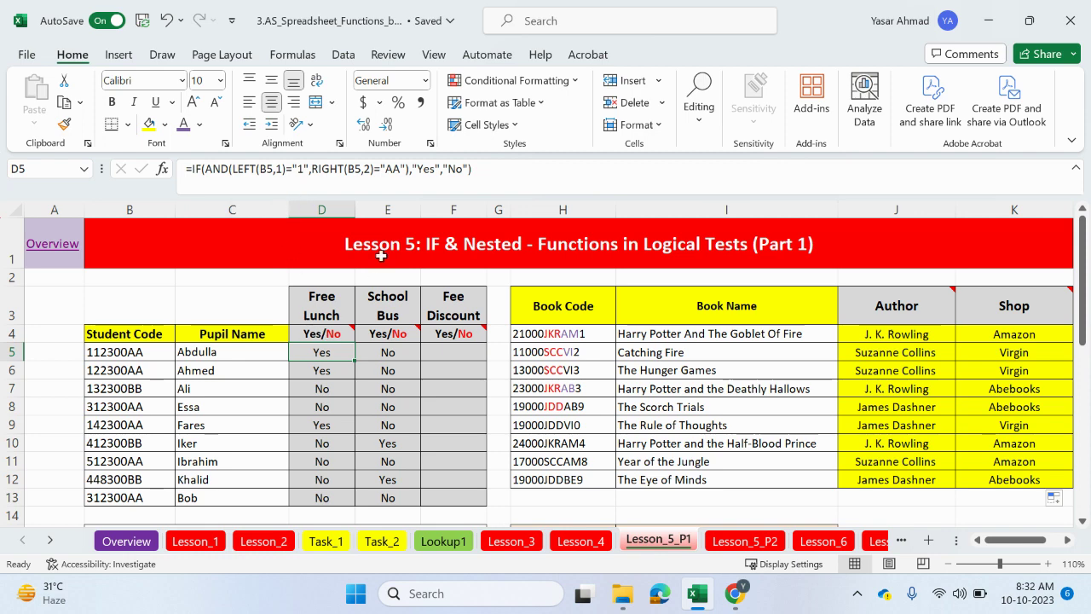
pyautogui.click(430, 170)
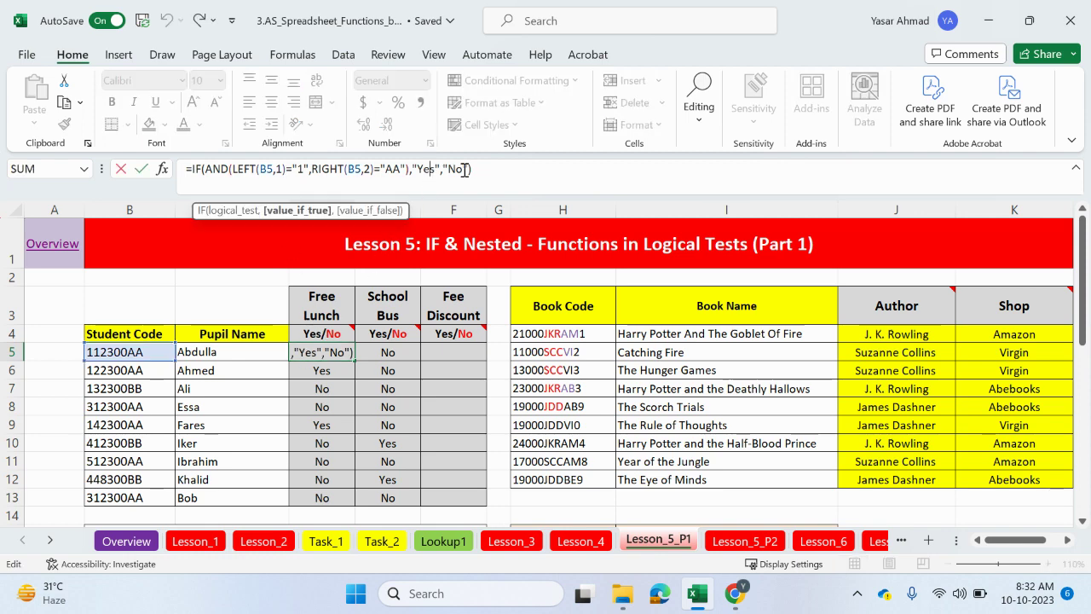
pyautogui.click(463, 170)
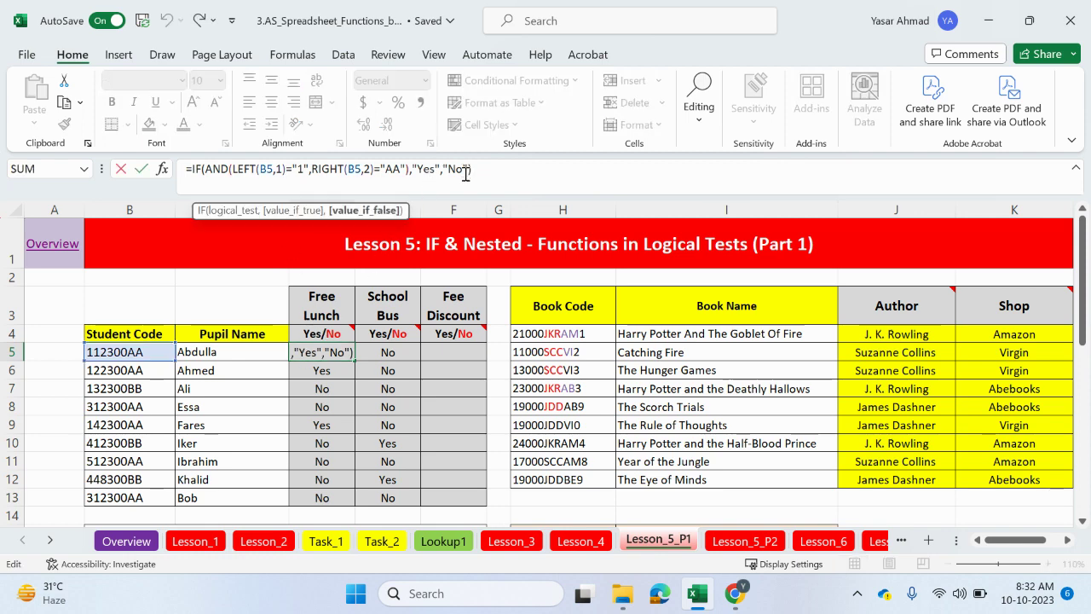
pyautogui.click(902, 335)
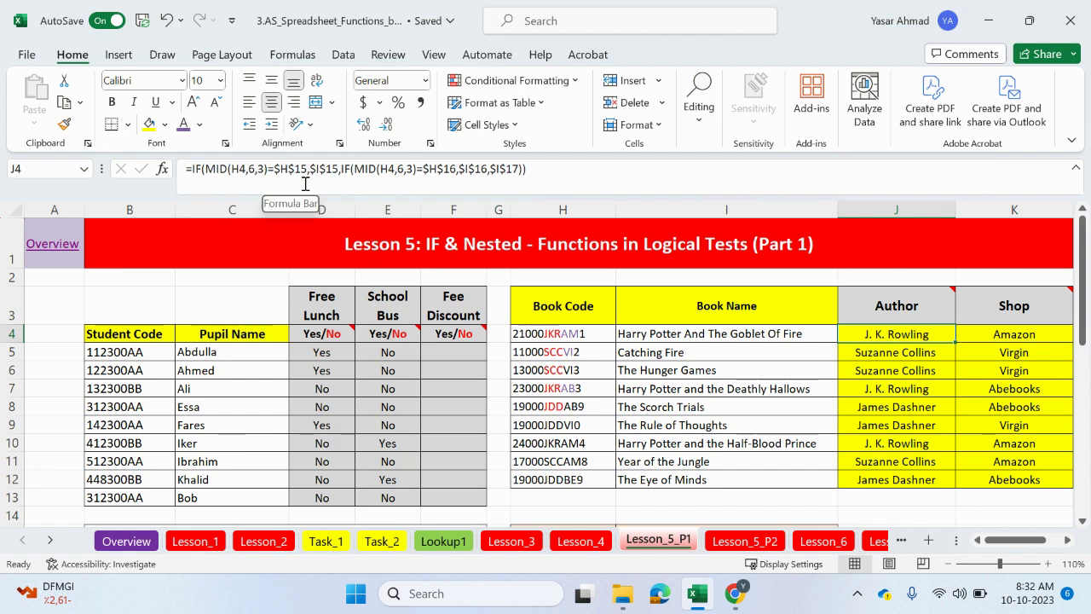
# Scroll to the NOT IF table and highlight the Name, FT Code and empty Form Teacher to Floor cells
pyautogui.scroll(-2, 821, 416)
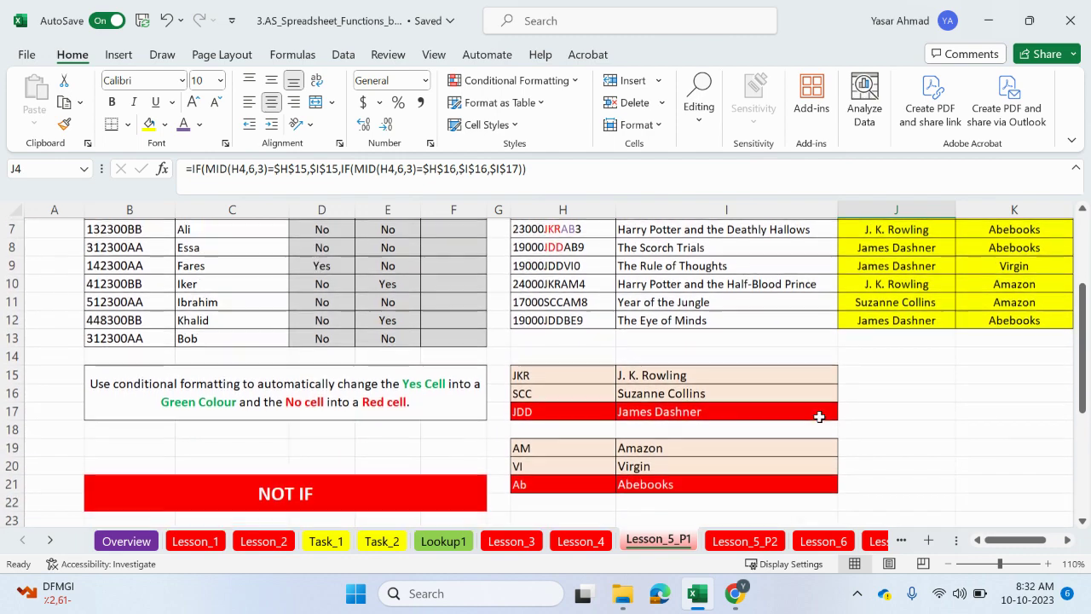
pyautogui.scroll(-4, 819, 417)
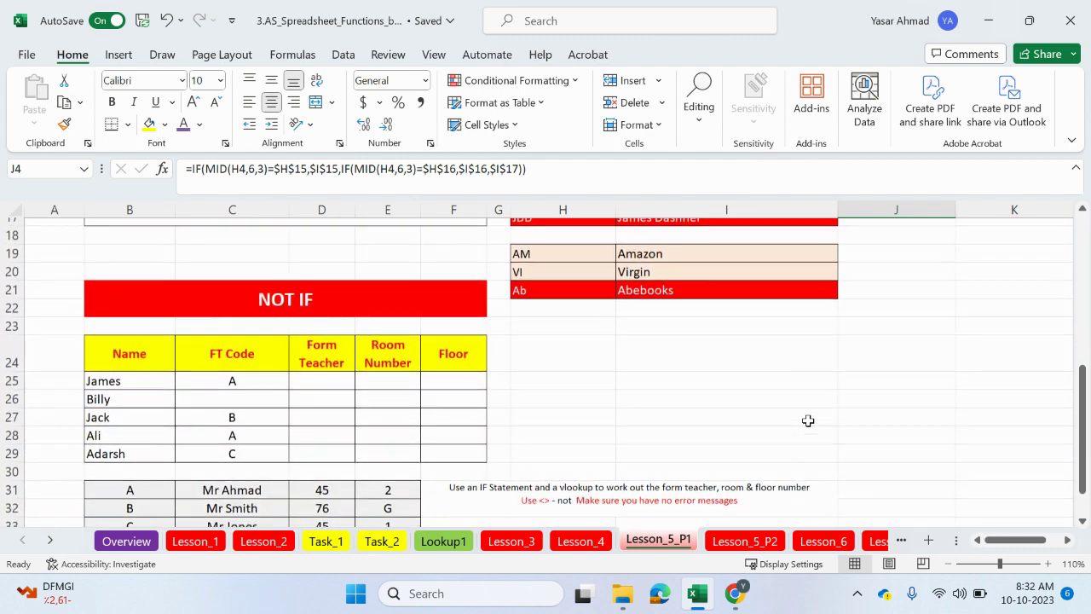
pyautogui.scroll(-1, 808, 420)
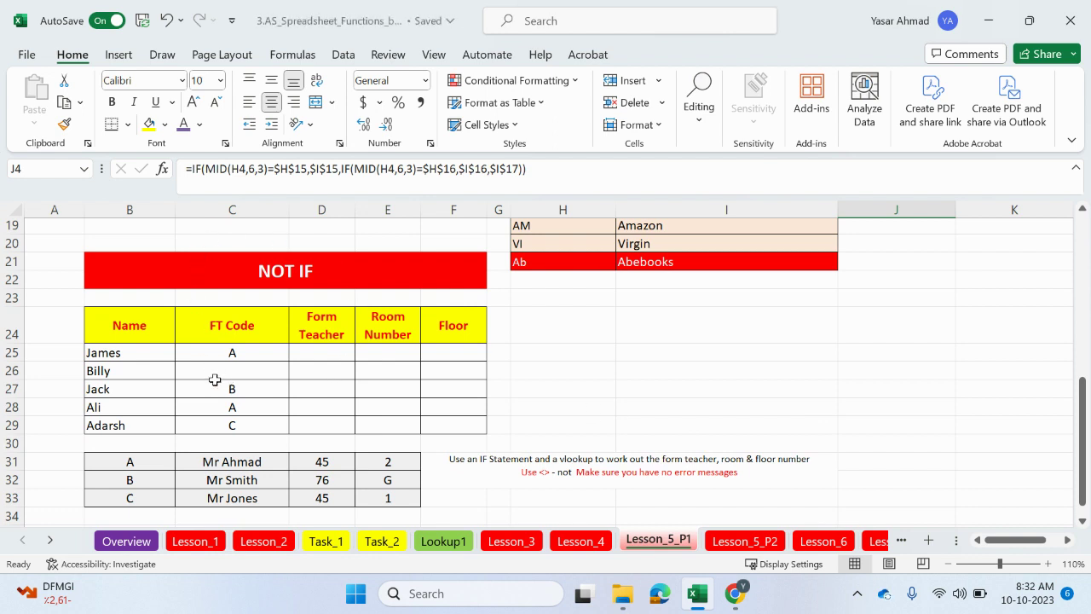
pyautogui.moveTo(134, 356); pyautogui.dragTo(122, 424)
pyautogui.moveTo(232, 357); pyautogui.dragTo(227, 421)
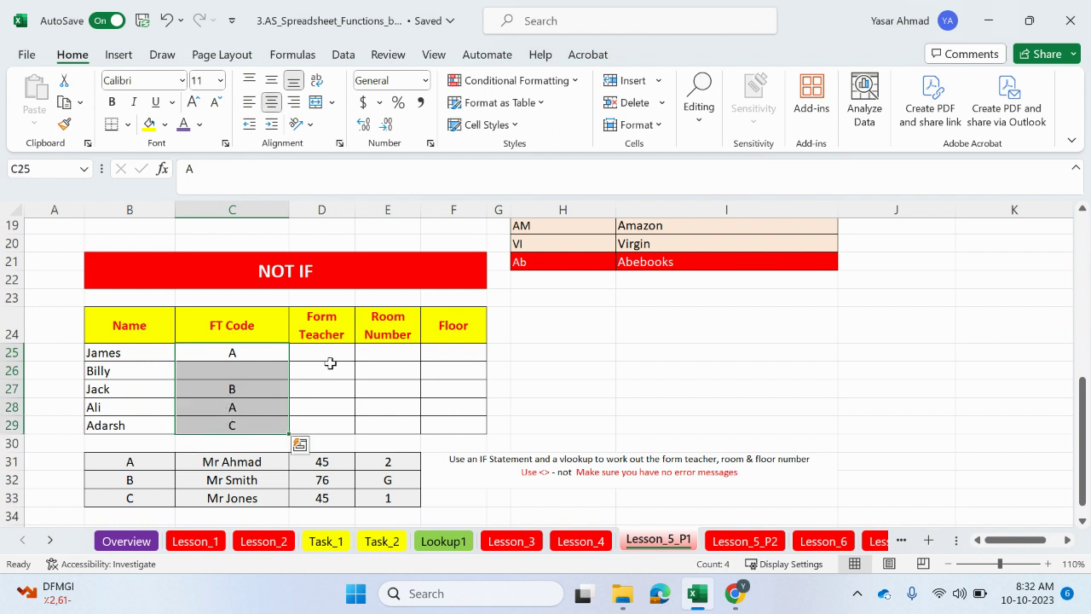
pyautogui.moveTo(329, 354); pyautogui.dragTo(450, 427)
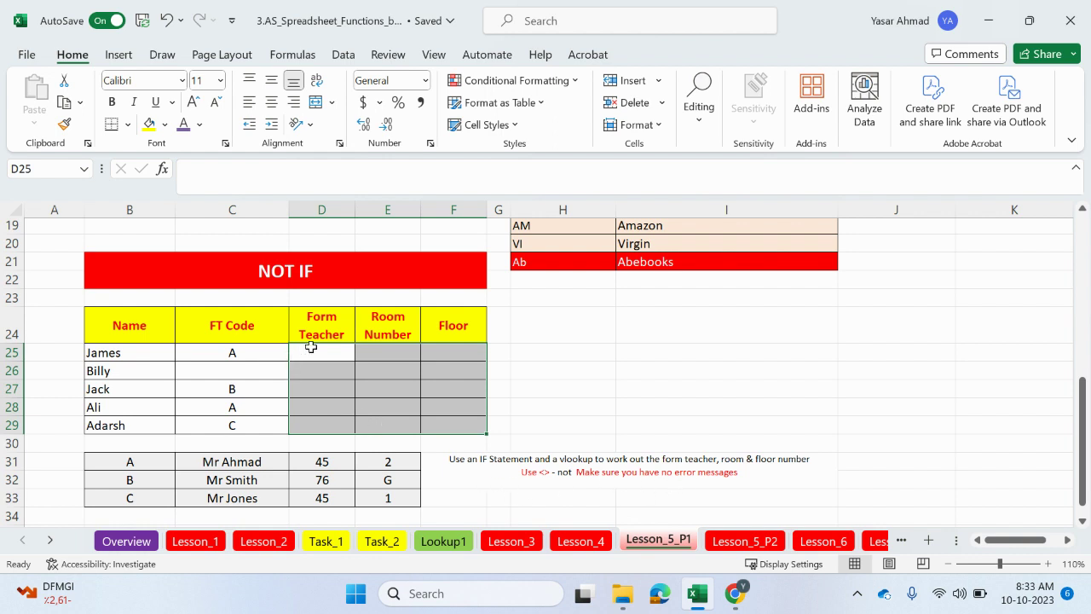
# Enter =VLOOKUP(C25,$B$31:$C$33,2,FALSE) in D25 to look up the form teacher
pyautogui.click(338, 358)
pyautogui.write('=')
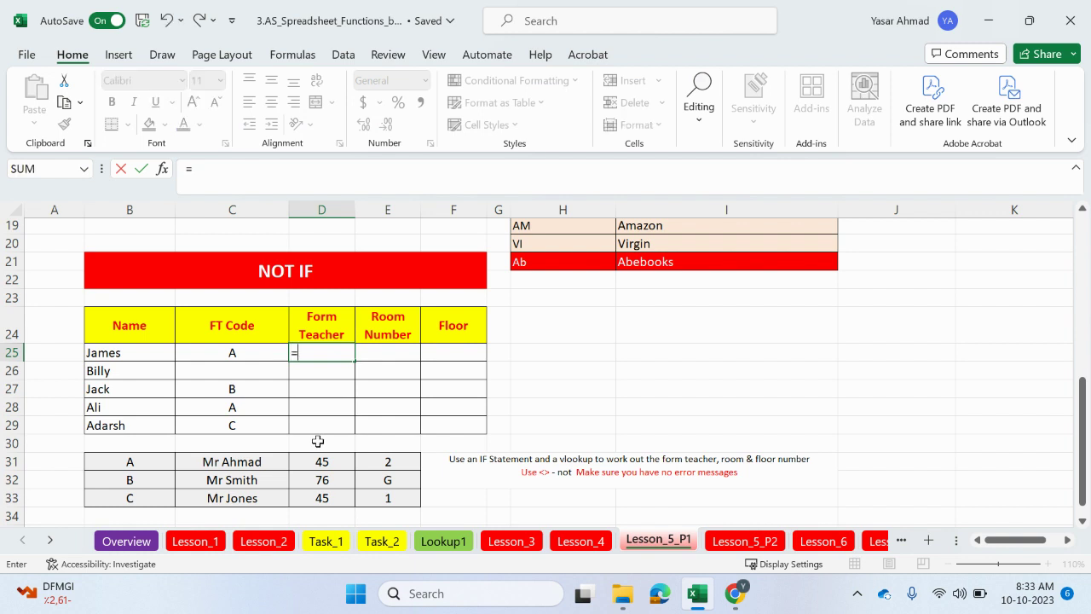
pyautogui.write('vlo')
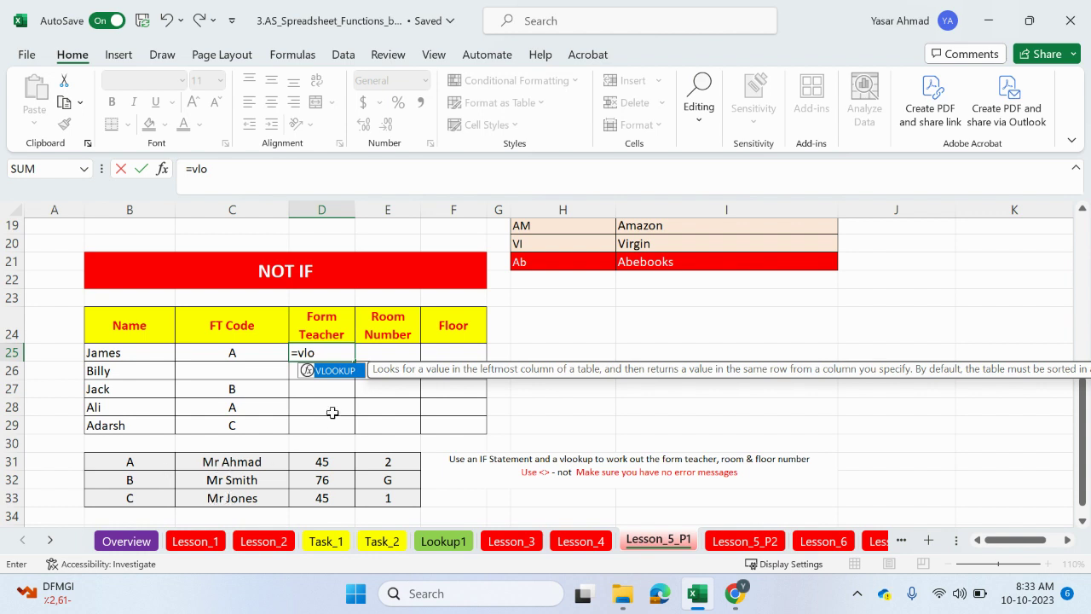
pyautogui.doubleClick(342, 376)
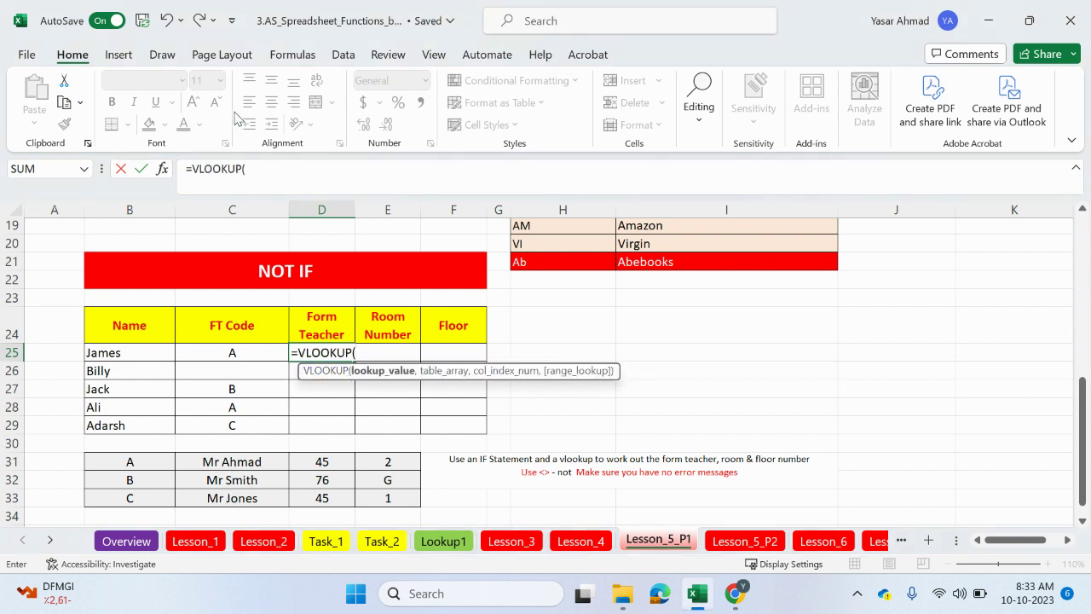
pyautogui.click(234, 353)
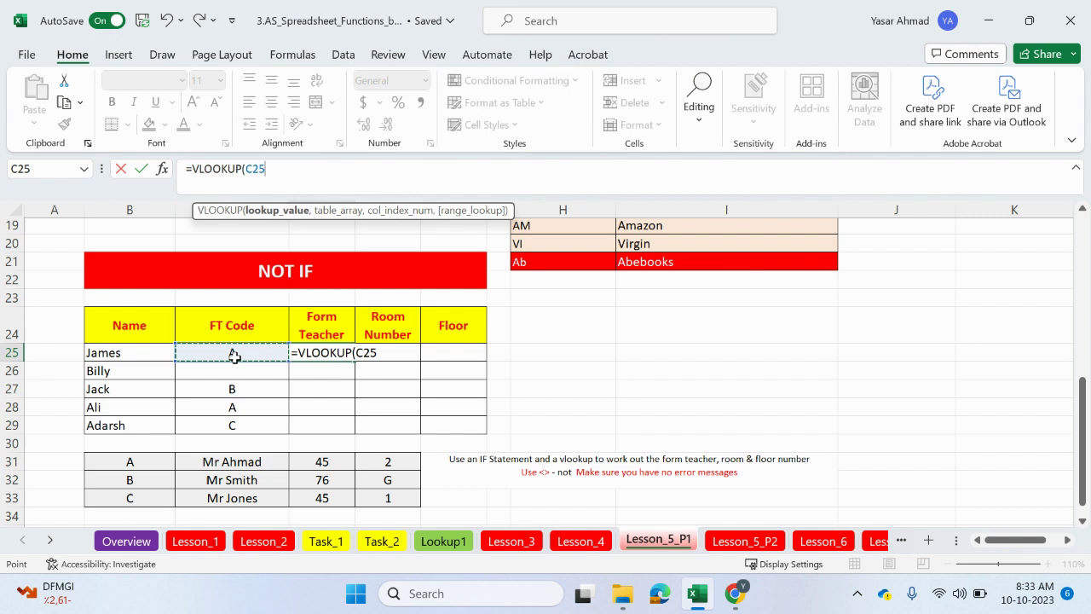
pyautogui.write(',')
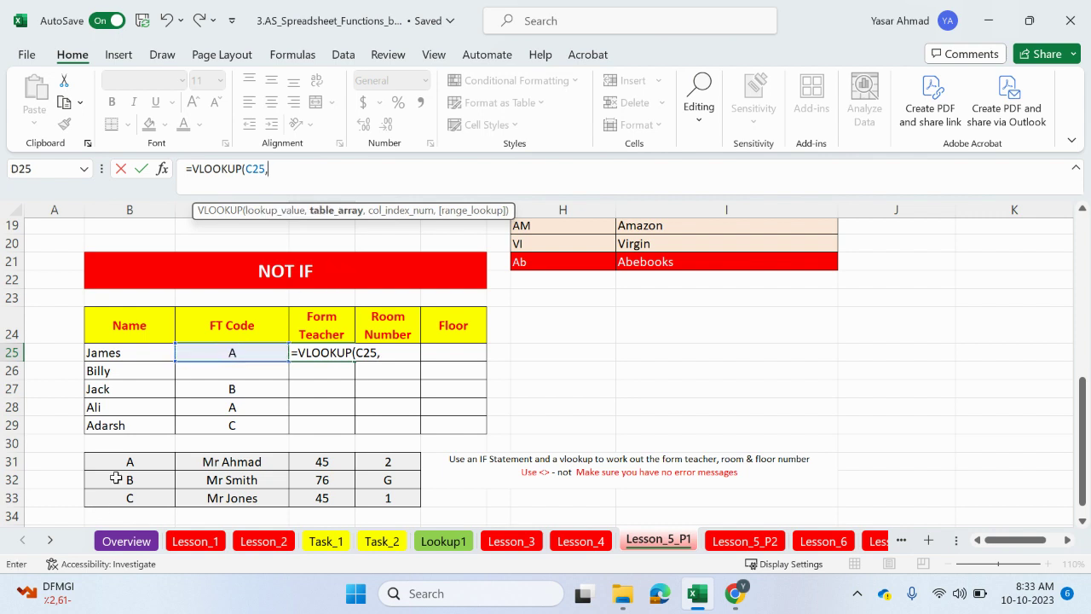
pyautogui.moveTo(124, 464); pyautogui.dragTo(191, 496)
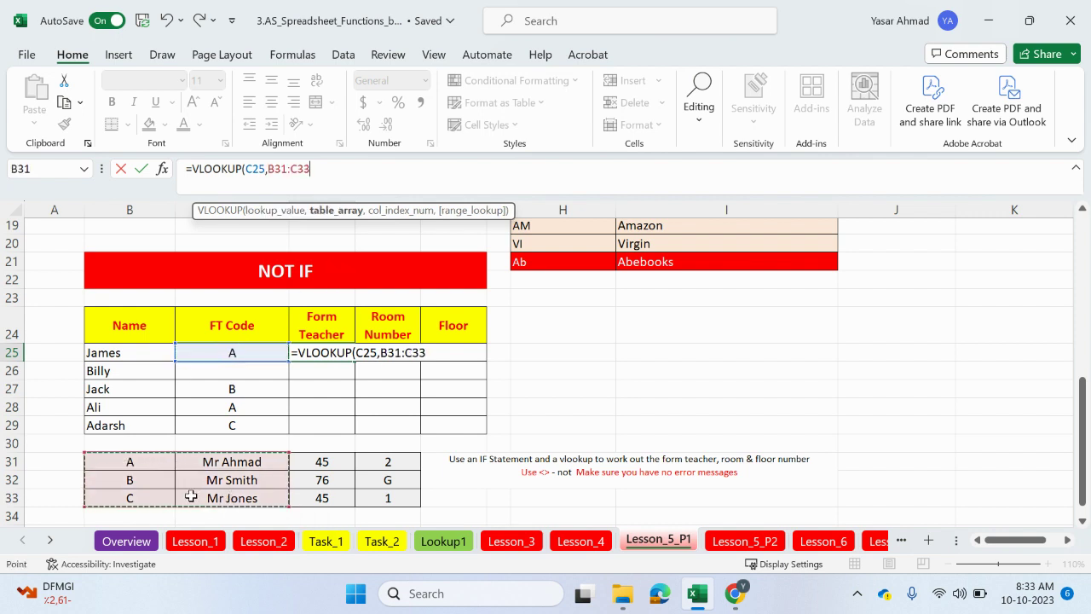
pyautogui.press('F4')
pyautogui.write(',')
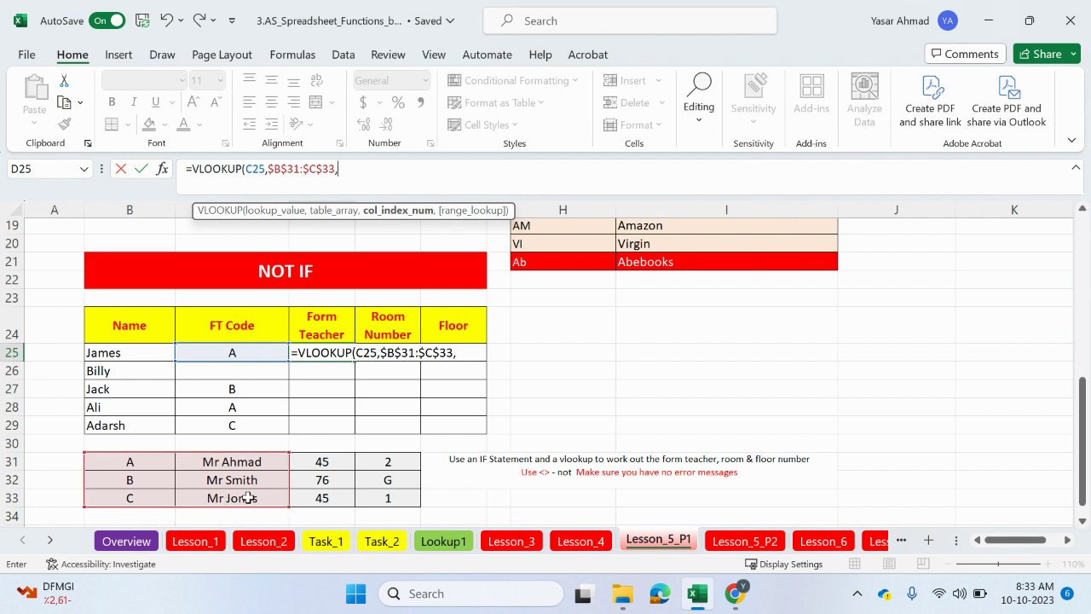
pyautogui.write('2,')
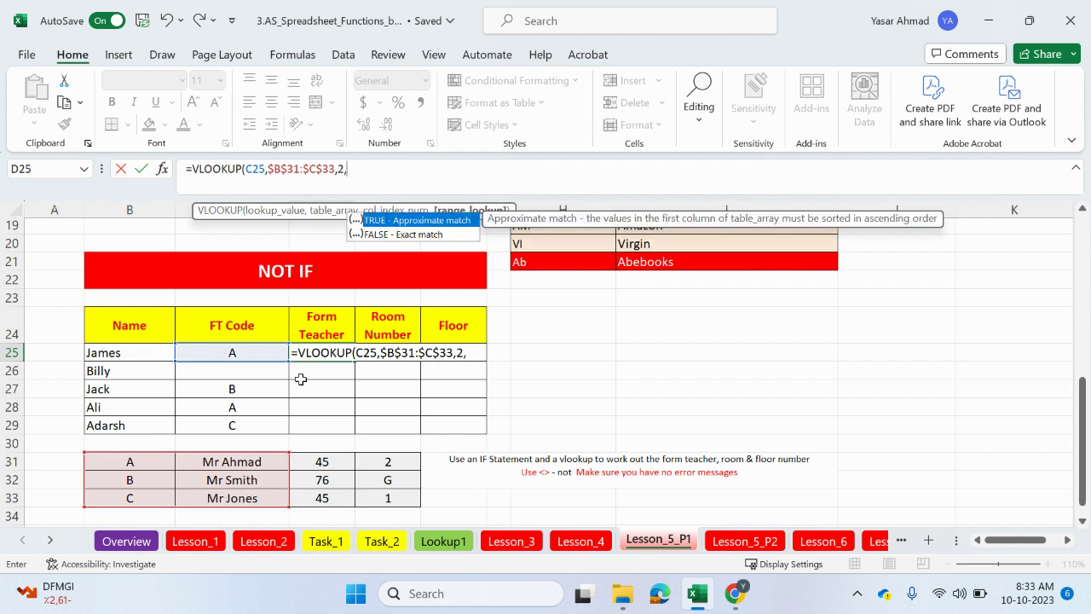
pyautogui.doubleClick(435, 234)
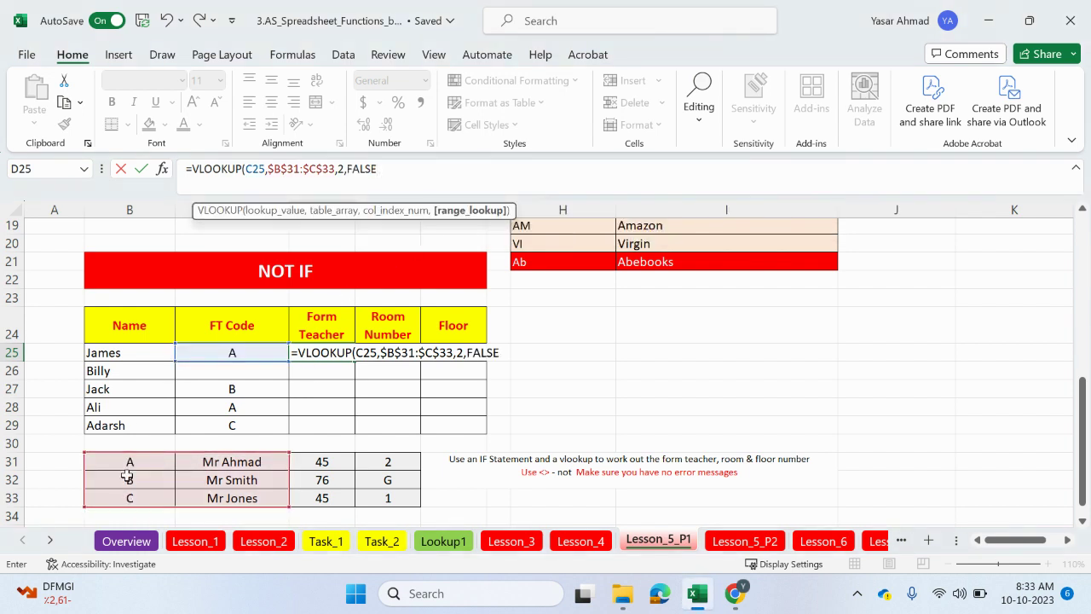
pyautogui.press('Return')
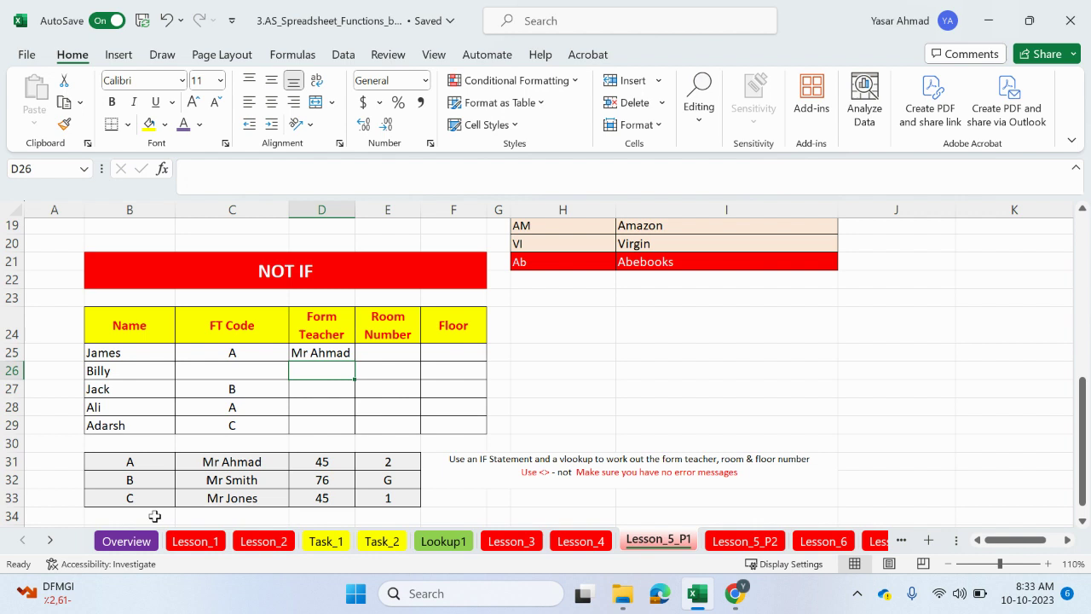
# Copy the lookup down to D29, then clear the formulas in D26 and D25
pyautogui.click(329, 353)
pyautogui.moveTo(354, 361); pyautogui.dragTo(354, 430)
pyautogui.click(334, 374)
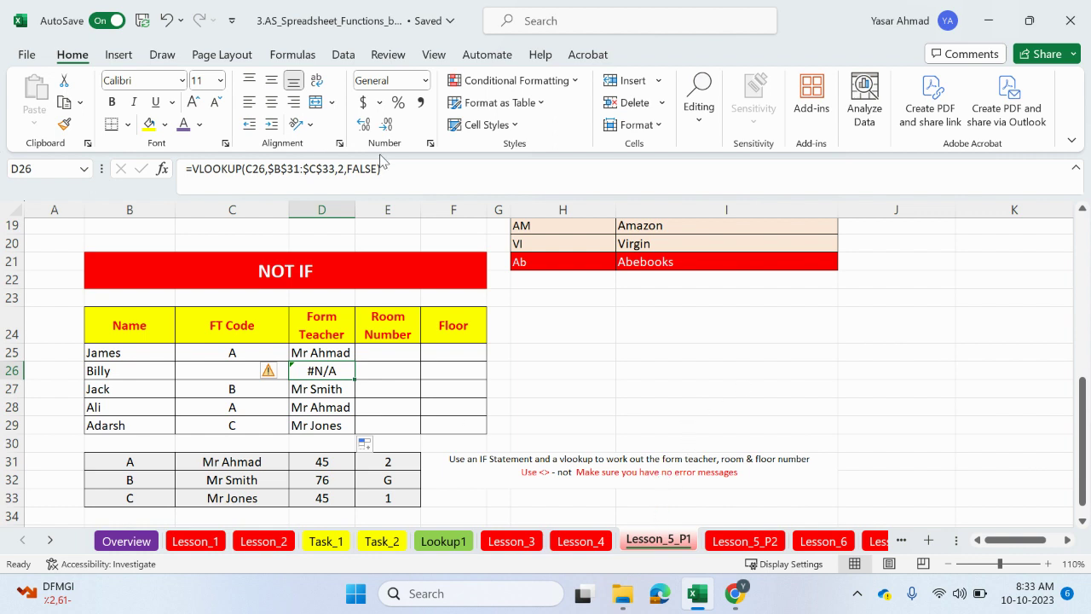
pyautogui.moveTo(385, 168); pyautogui.dragTo(186, 168)
pyautogui.press('BackSpace')
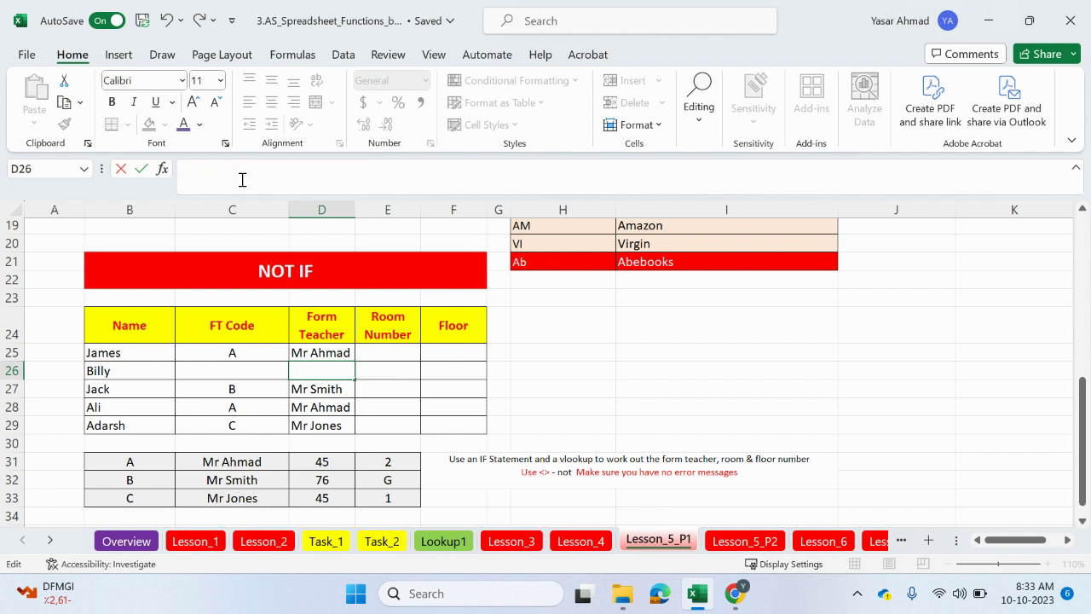
pyautogui.click(338, 350)
pyautogui.press('Delete')
pyautogui.press('Up')
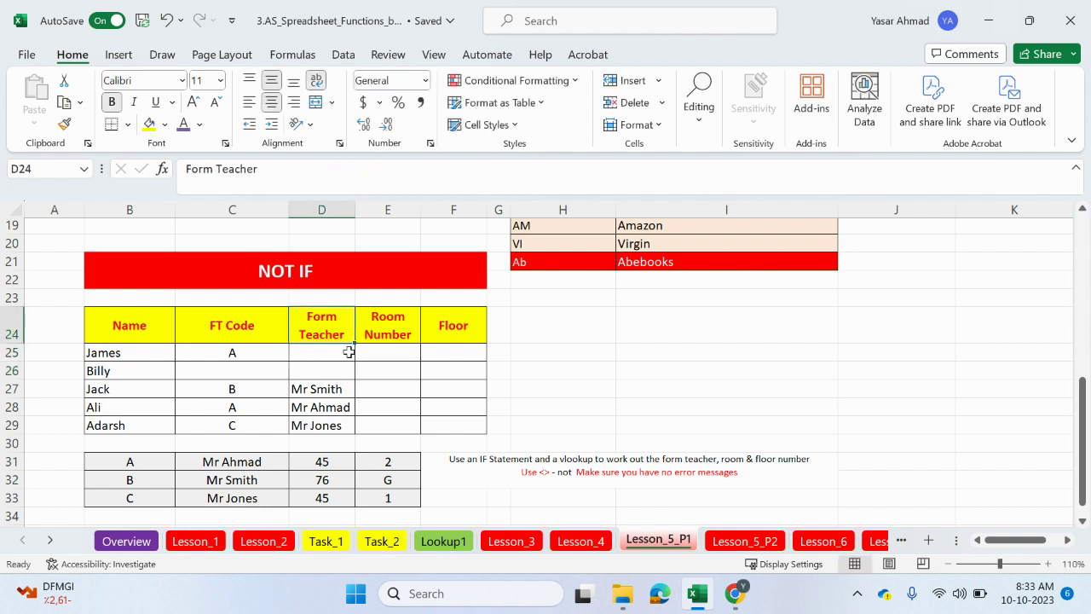
# Clear D26:D29 and begin D25's formula as =IF(C25<>"",VLOOKUP(...)
pyautogui.click(348, 353)
pyautogui.moveTo(353, 361); pyautogui.dragTo(353, 434)
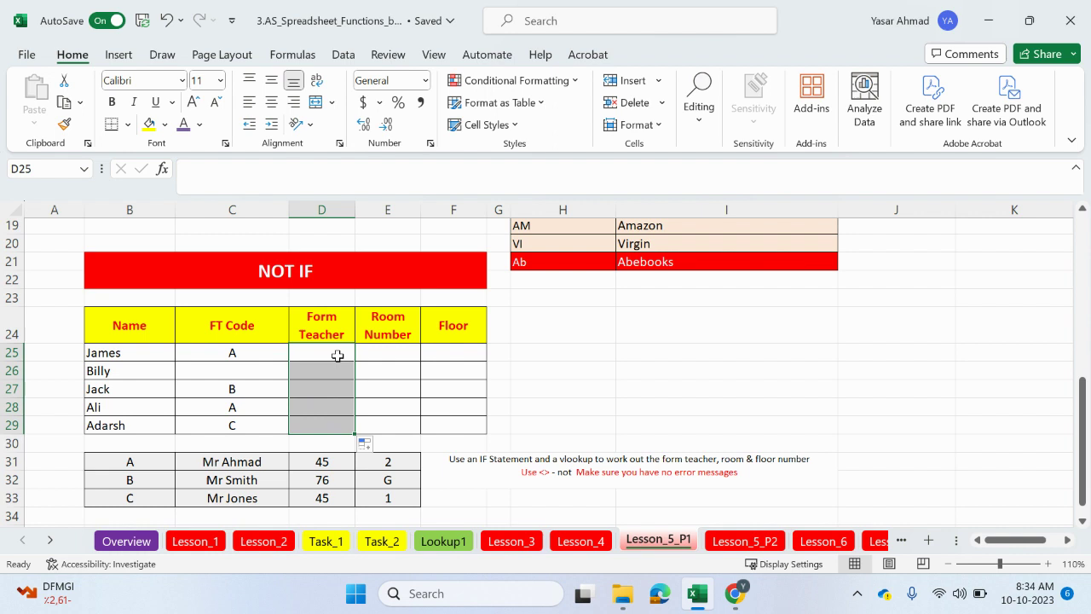
pyautogui.click(338, 355)
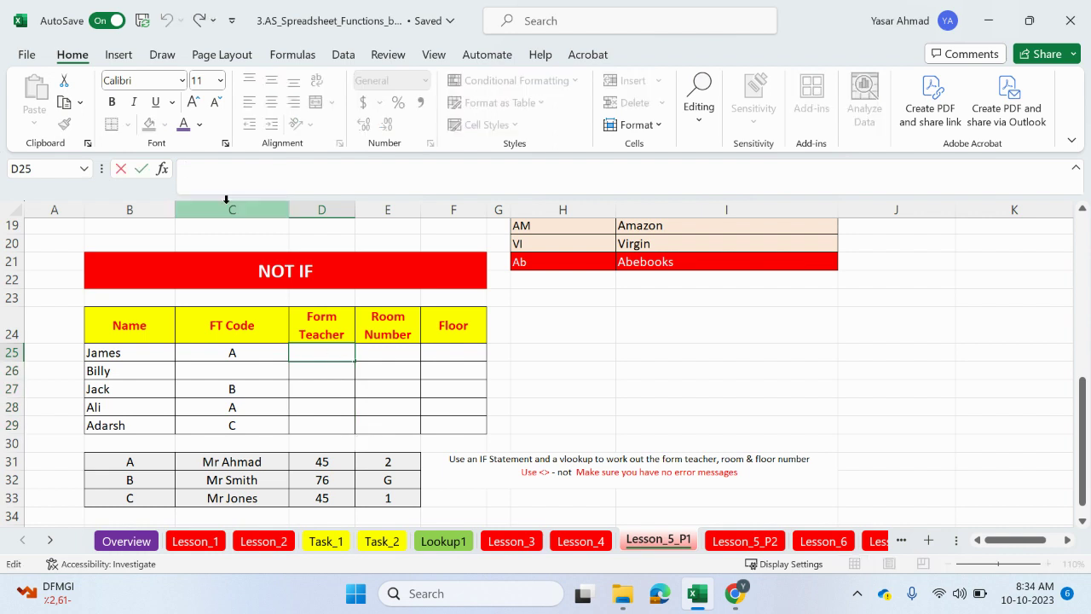
pyautogui.write('=if')
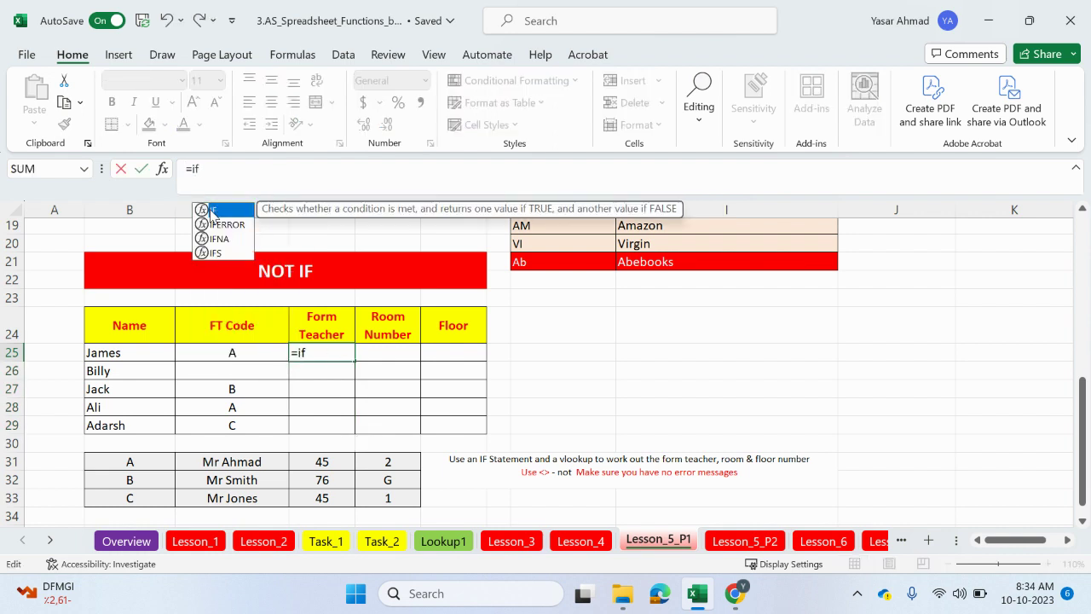
pyautogui.press('Tab')
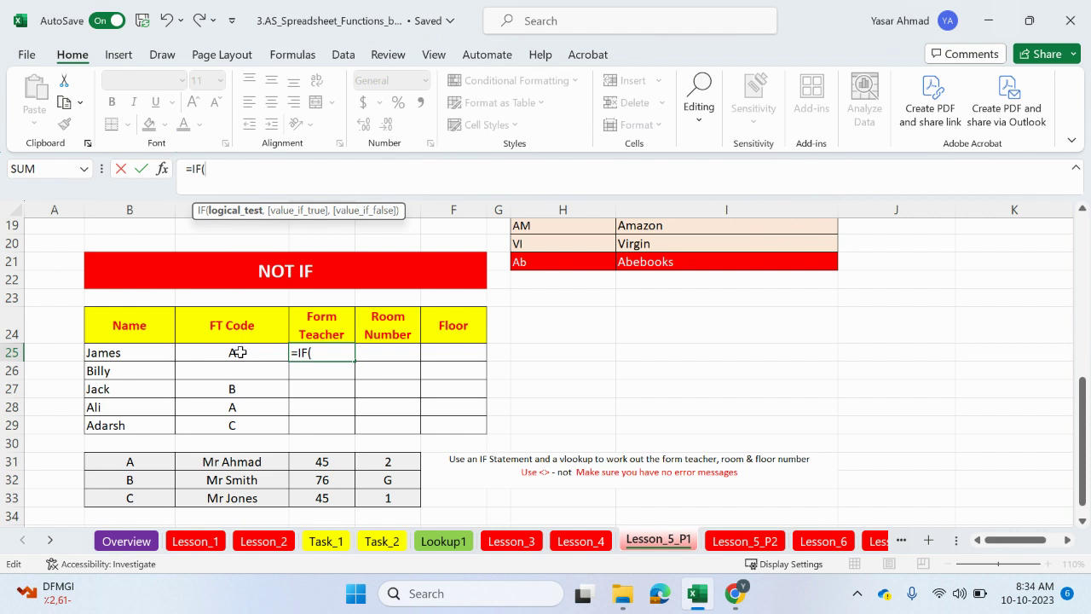
pyautogui.click(240, 352)
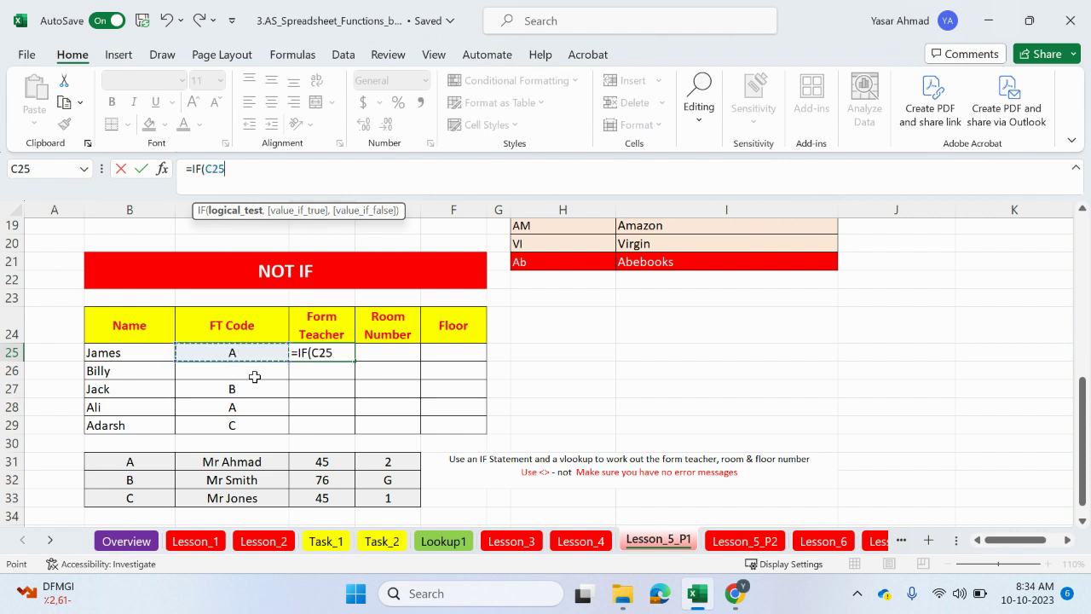
pyautogui.write('<>""')
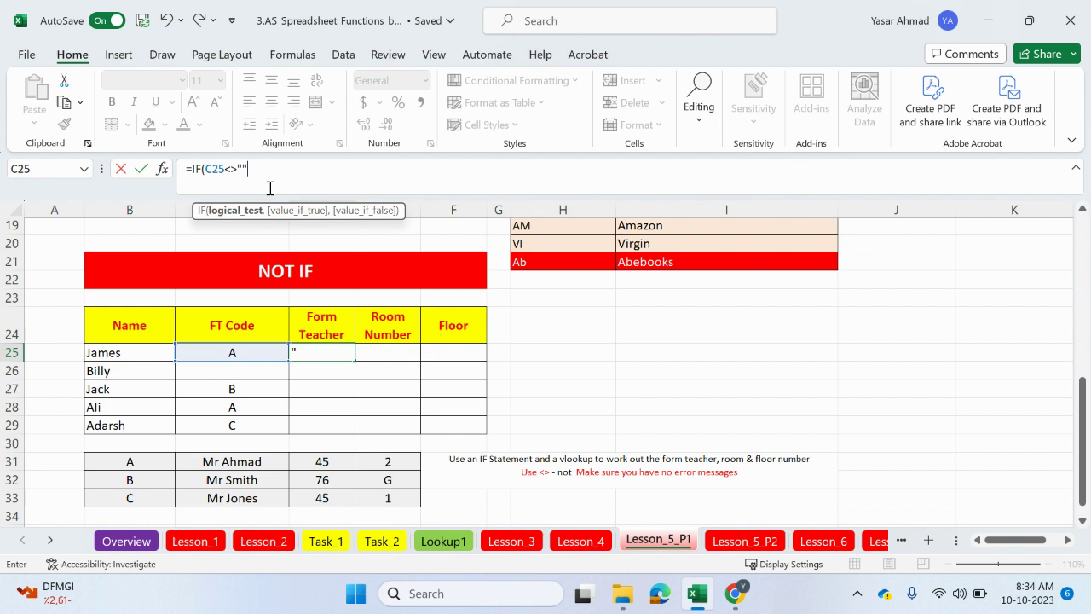
pyautogui.write(',')
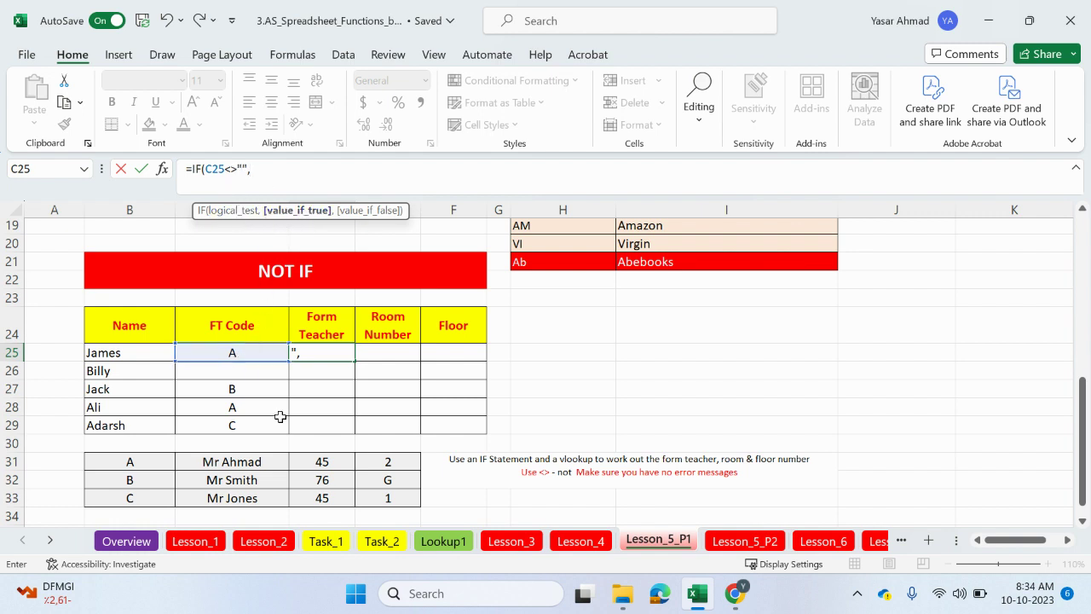
pyautogui.write('vloo')
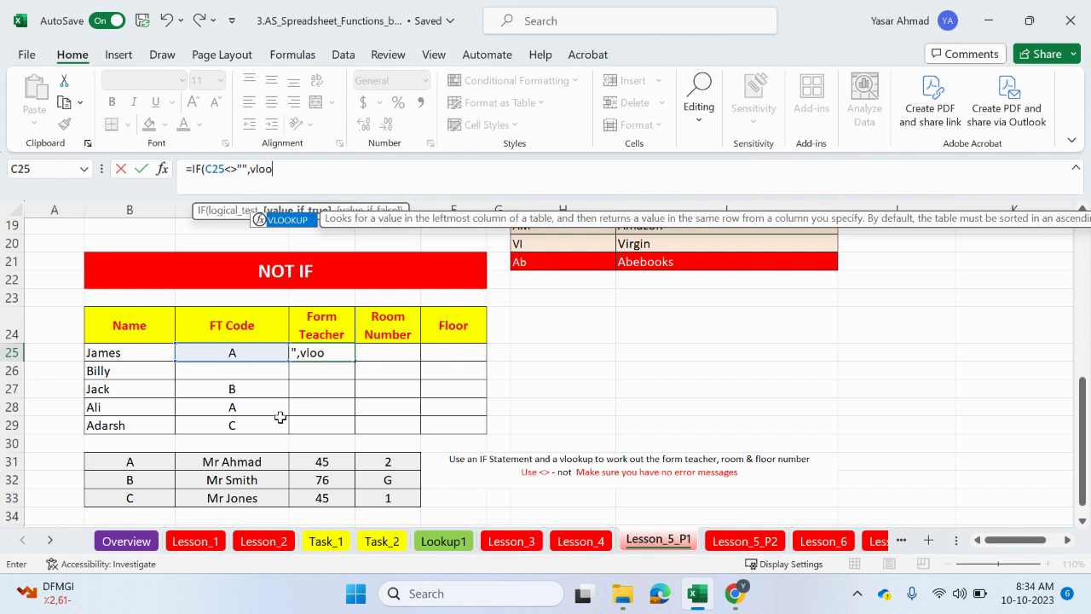
pyautogui.doubleClick(286, 219)
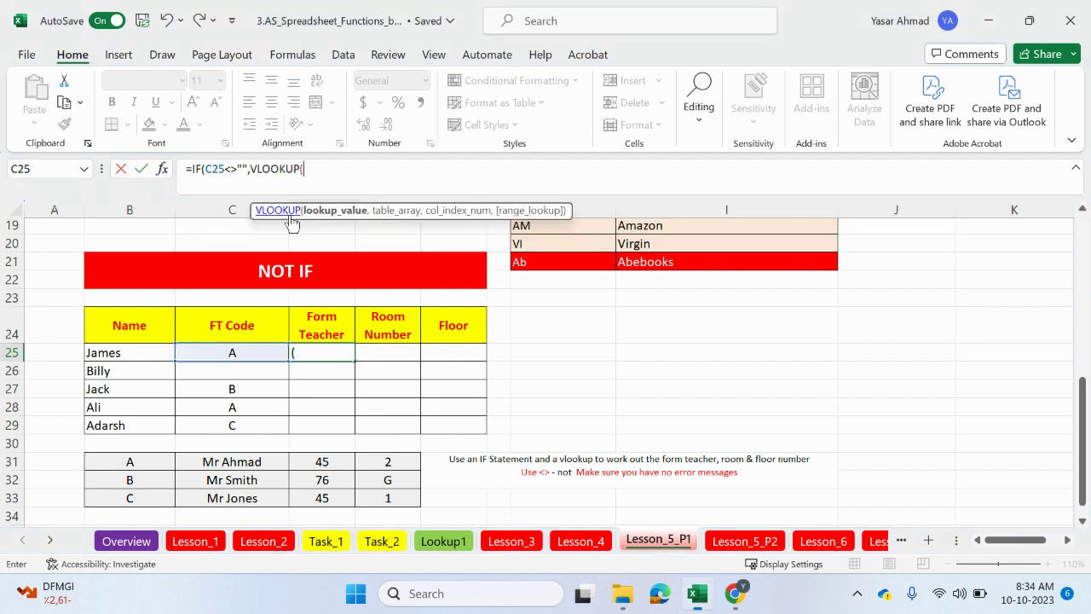
# Complete D25 as =IF(C25<>"",VLOOKUP(C25,$B$31:$C$33,2,FALSE),"")
pyautogui.click(248, 354)
pyautogui.write(',')
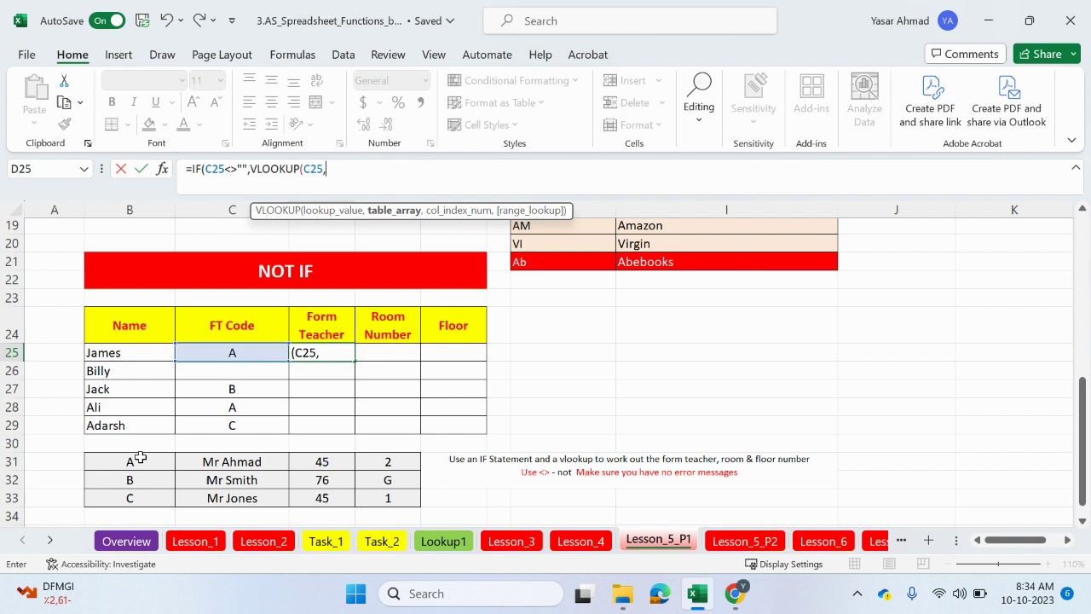
pyautogui.moveTo(136, 459); pyautogui.dragTo(281, 501)
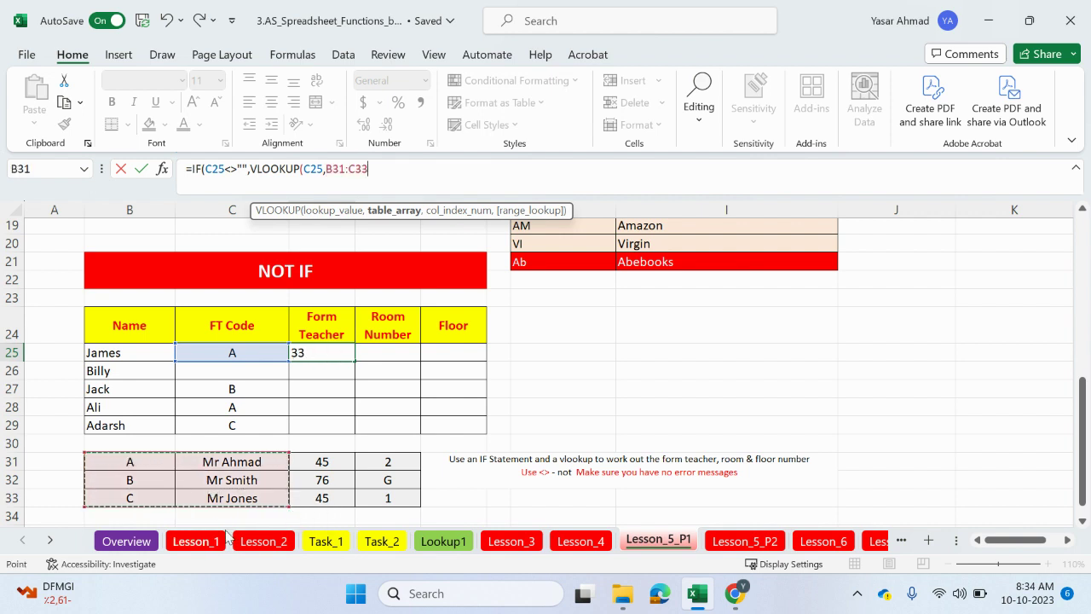
pyautogui.press('F4')
pyautogui.write(',2,')
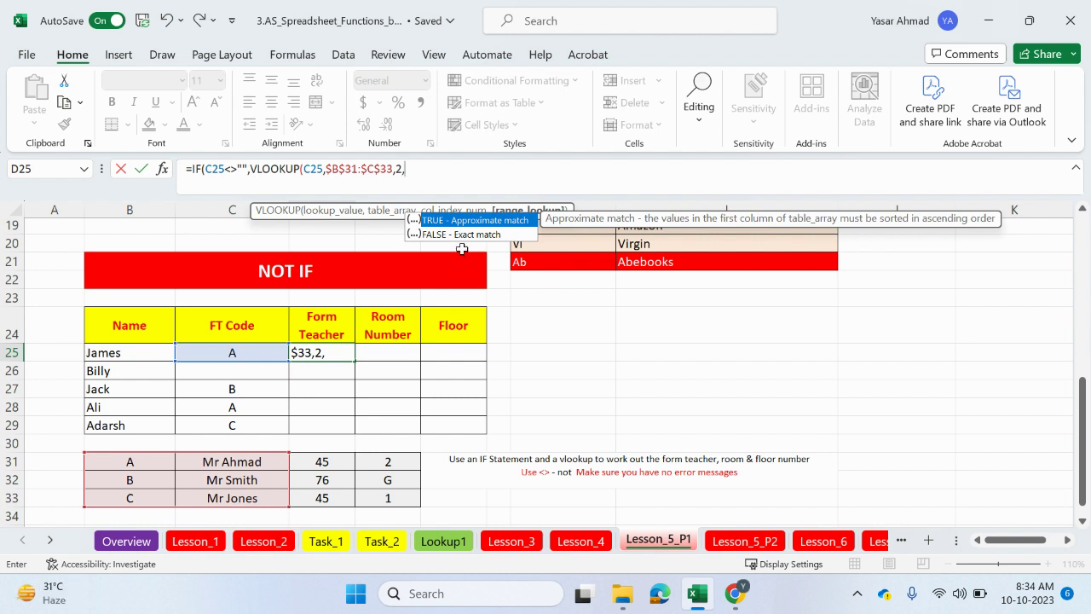
pyautogui.doubleClick(461, 234)
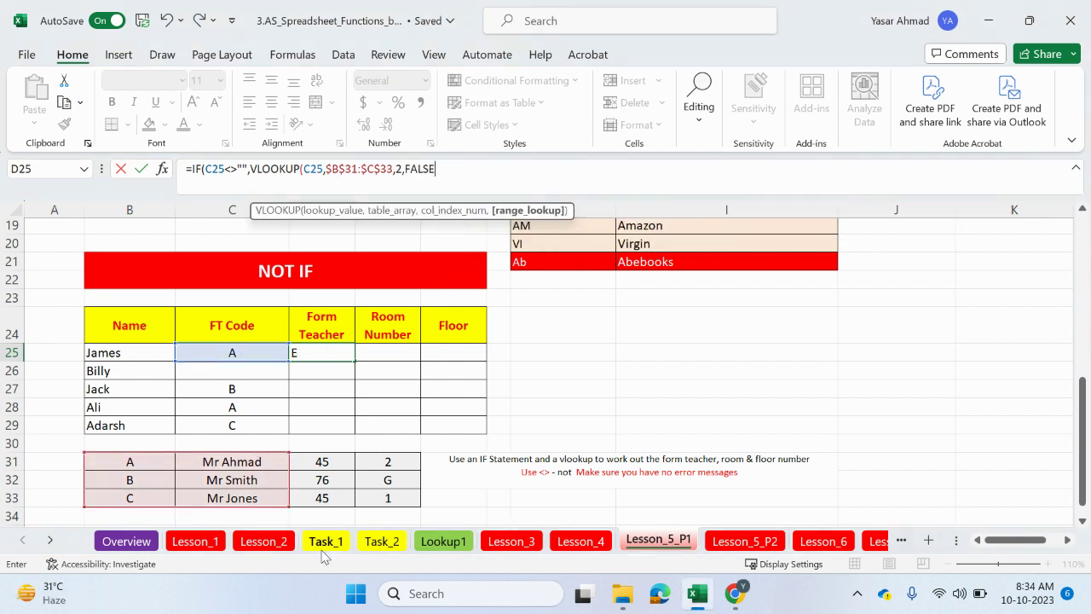
pyautogui.write(')')
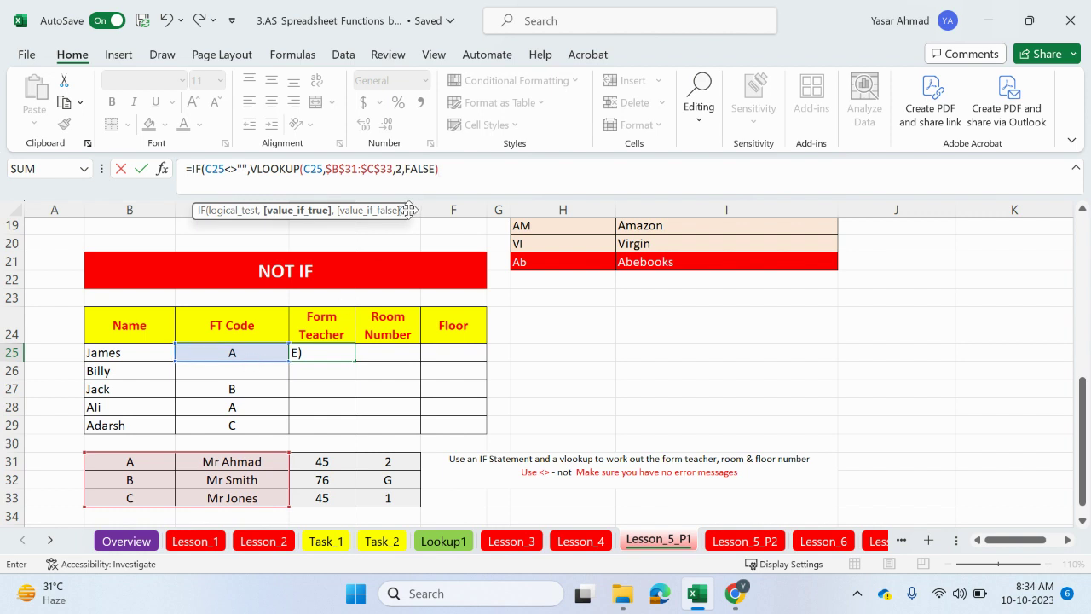
pyautogui.write(',')
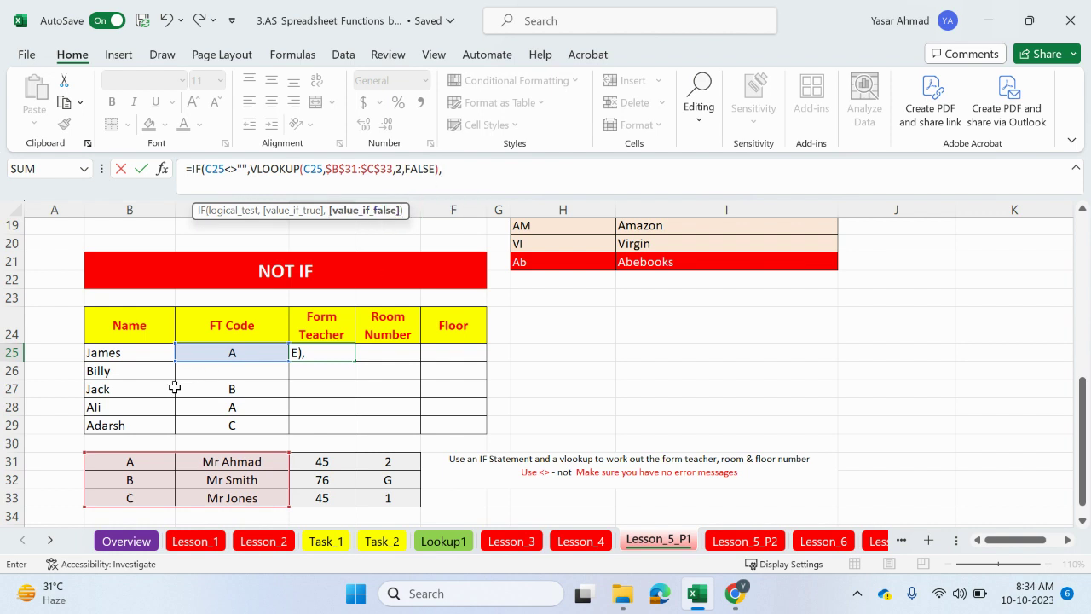
pyautogui.write('"")')
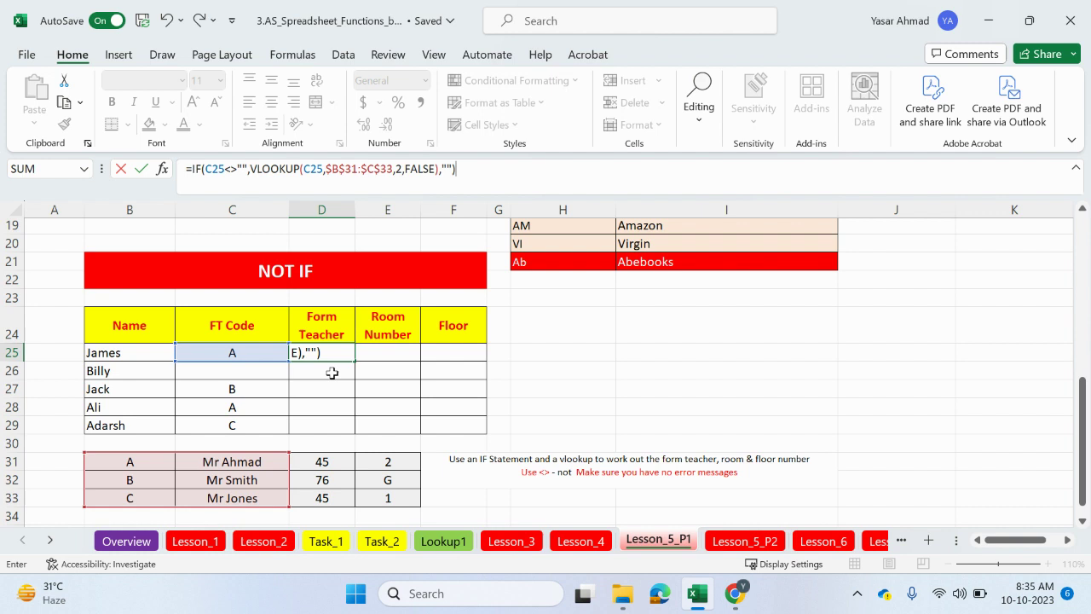
pyautogui.press('Return')
# Copy the Form Teacher formula down to D29 and delete the FT Code in C28 to test blanks
pyautogui.click(351, 356)
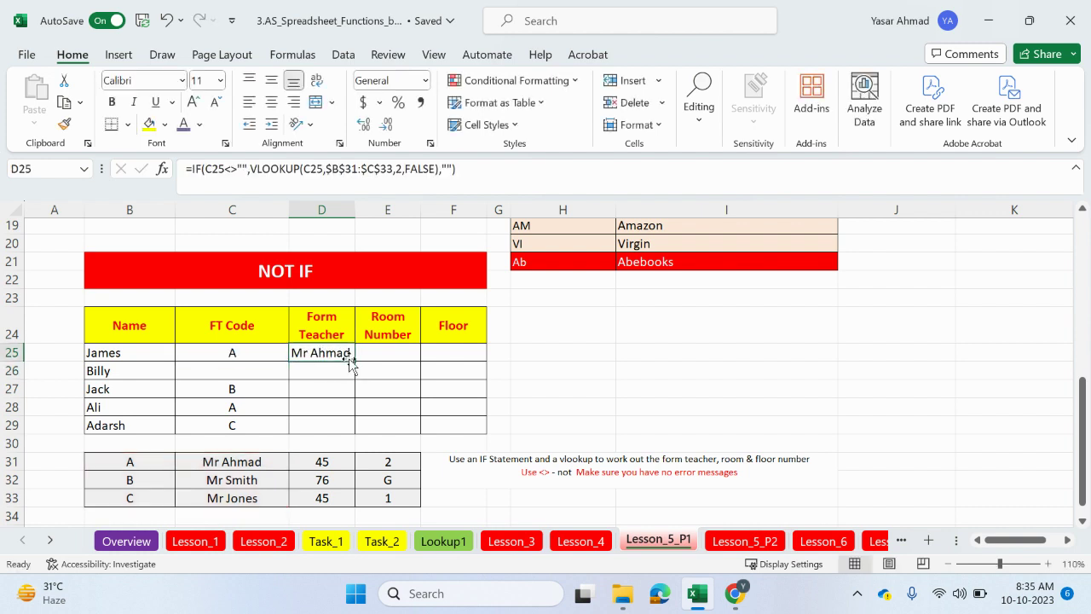
pyautogui.moveTo(351, 360); pyautogui.dragTo(346, 432)
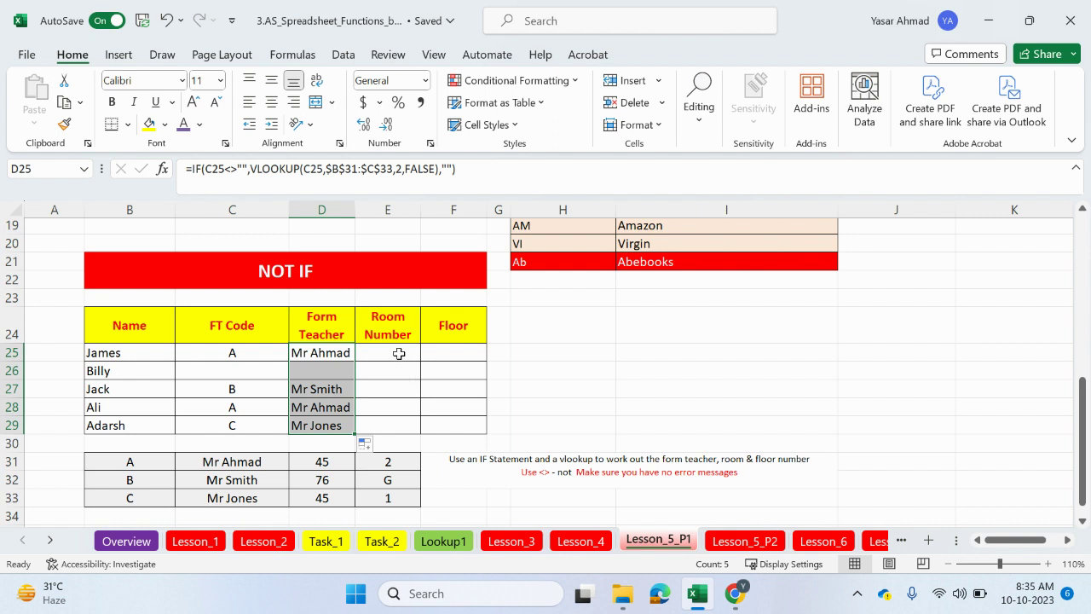
pyautogui.click(254, 411)
pyautogui.press('BackSpace')
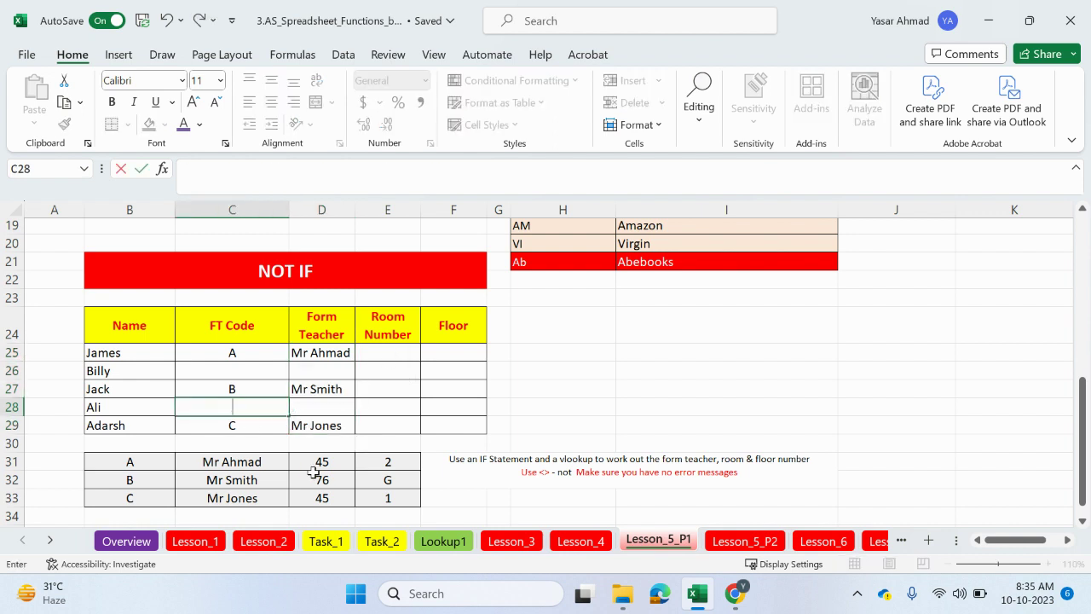
pyautogui.click(382, 426)
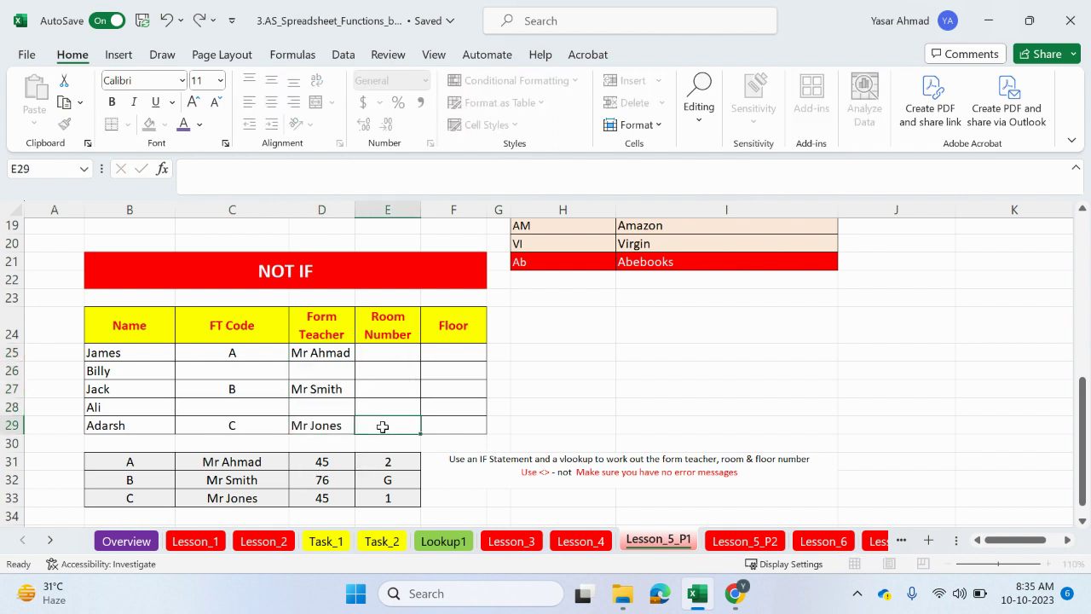
pyautogui.press('Return')
# Start E25's Room Number formula as =IF(C25<>"", followed by a VLOOKUP
pyautogui.click(402, 352)
pyautogui.write('=')
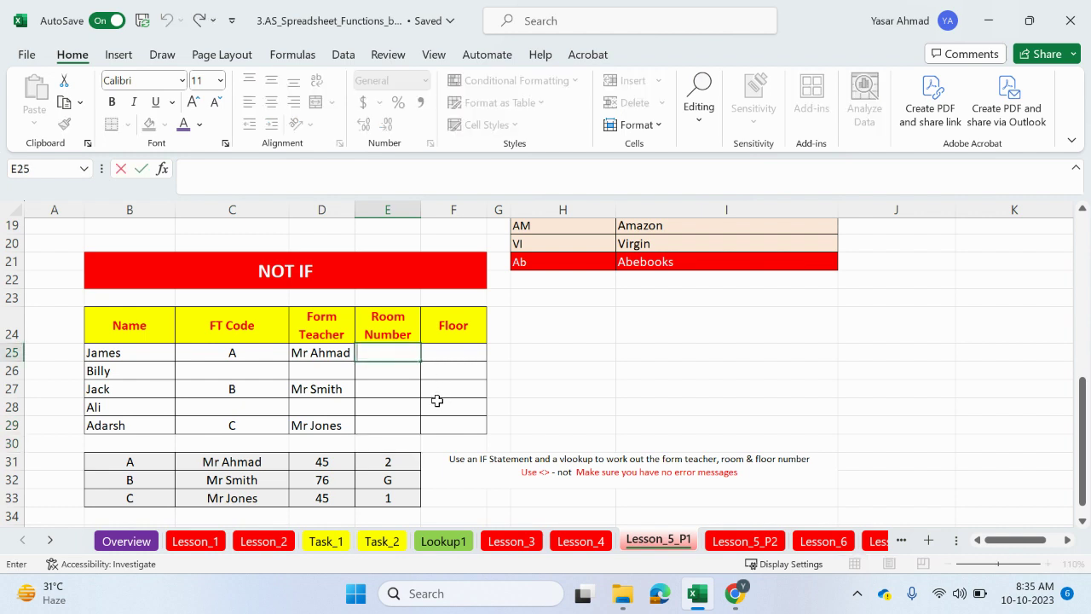
pyautogui.write('if')
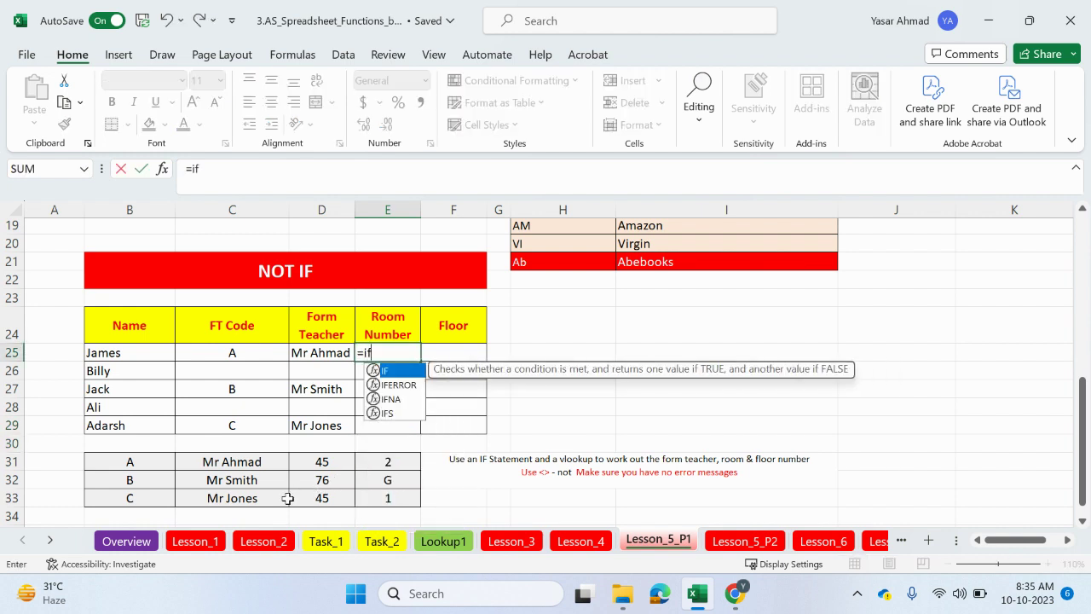
pyautogui.doubleClick(402, 372)
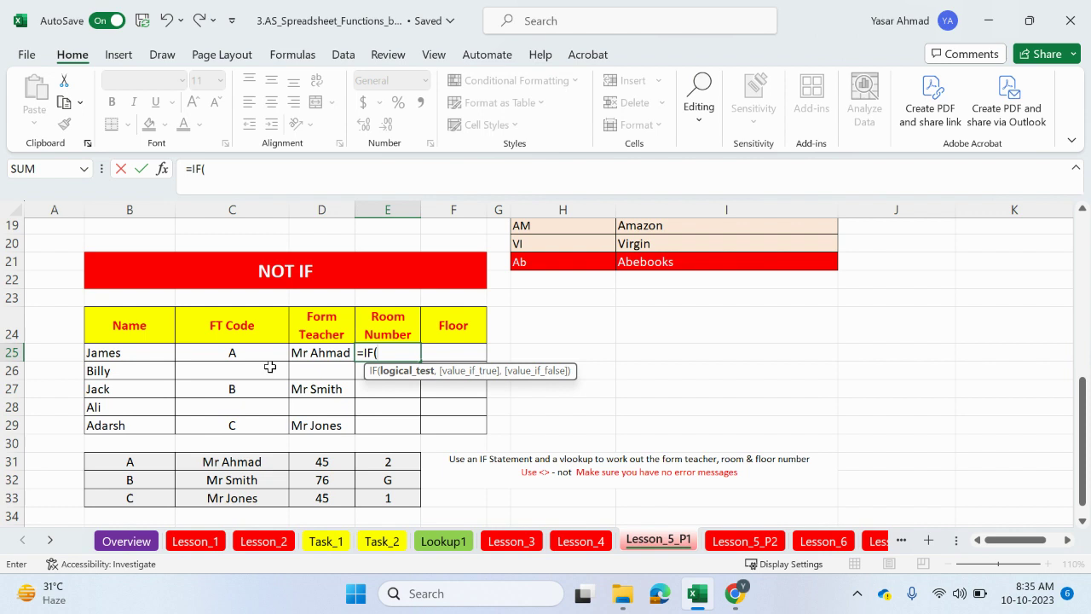
pyautogui.click(256, 355)
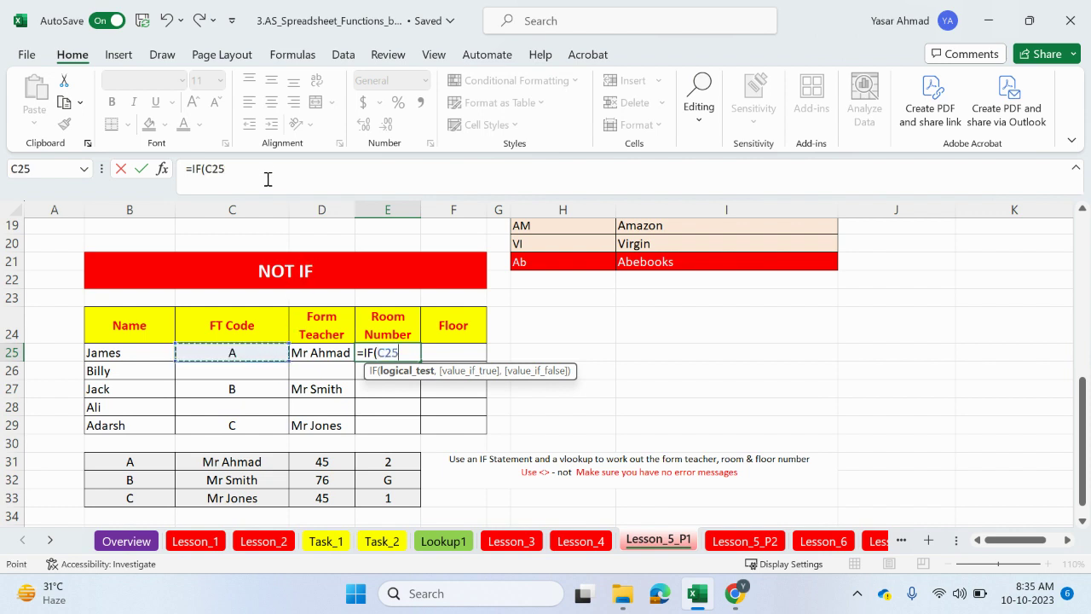
pyautogui.click(267, 171)
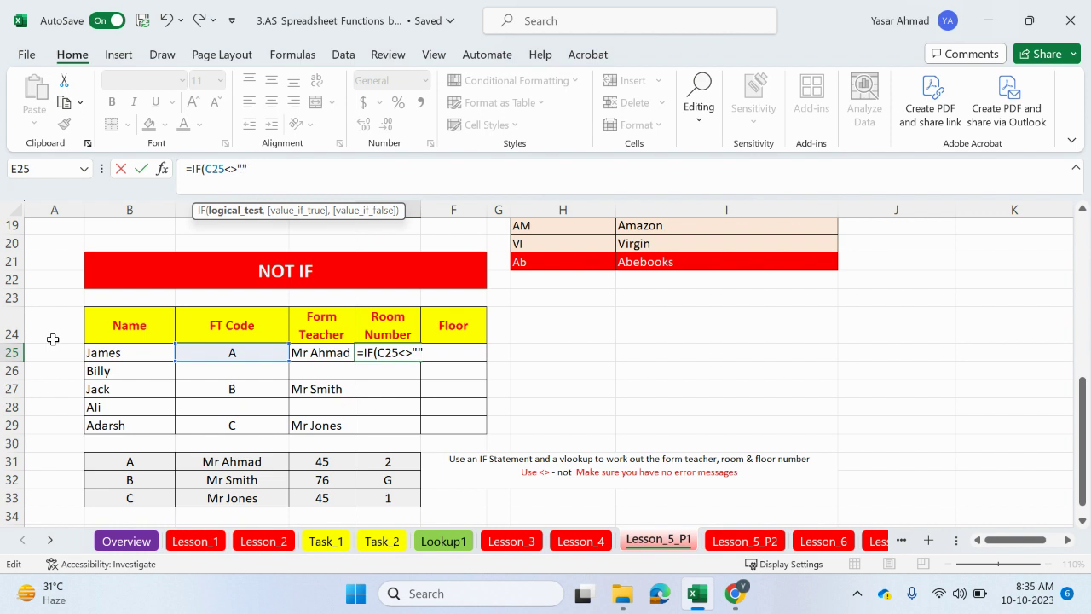
pyautogui.write('<>"",')
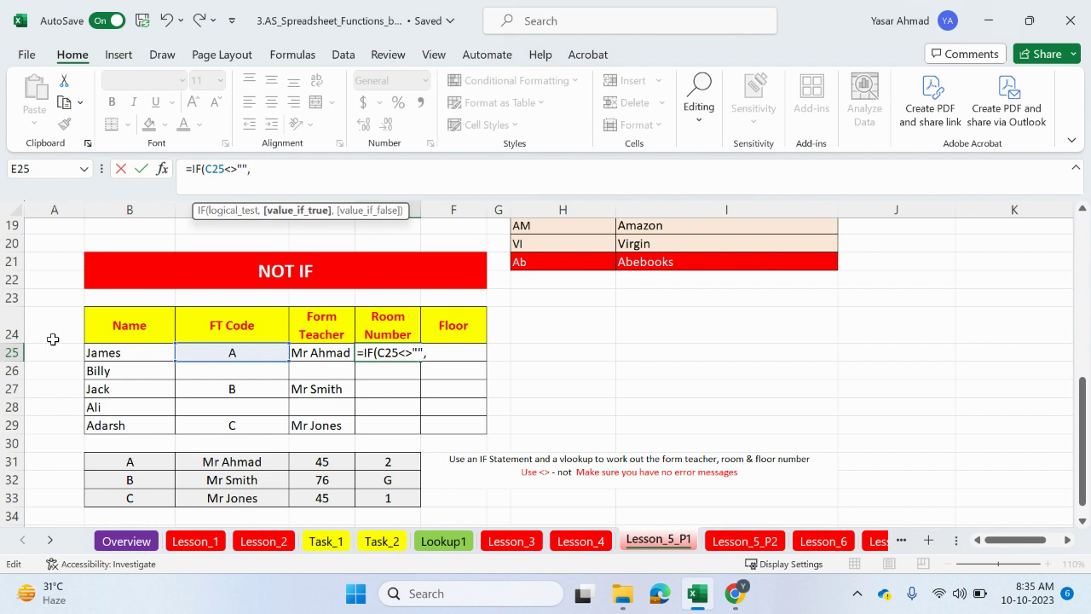
pyautogui.write('vlo')
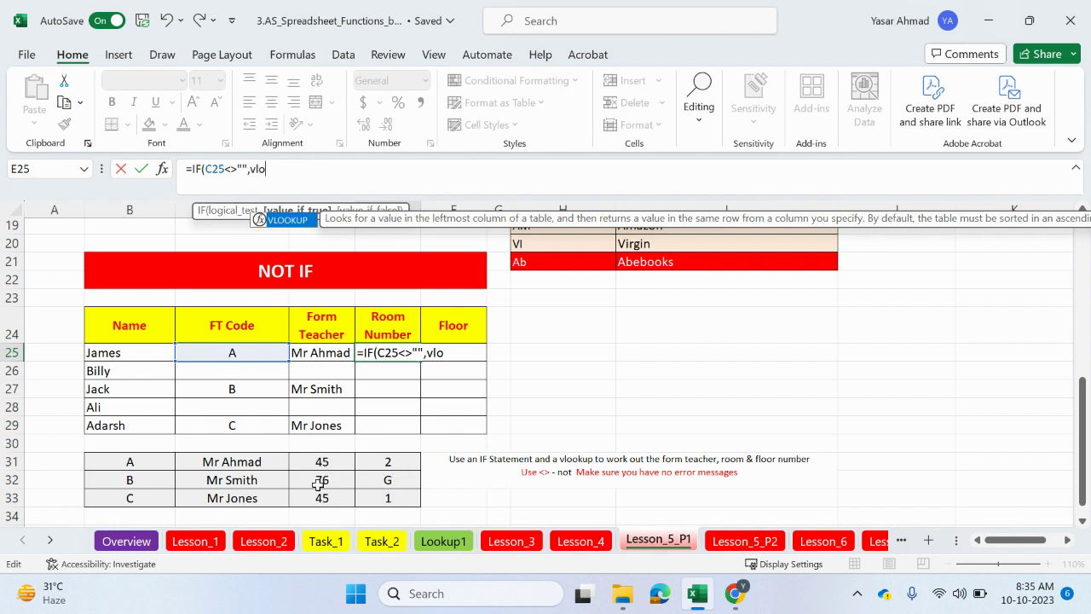
pyautogui.doubleClick(304, 223)
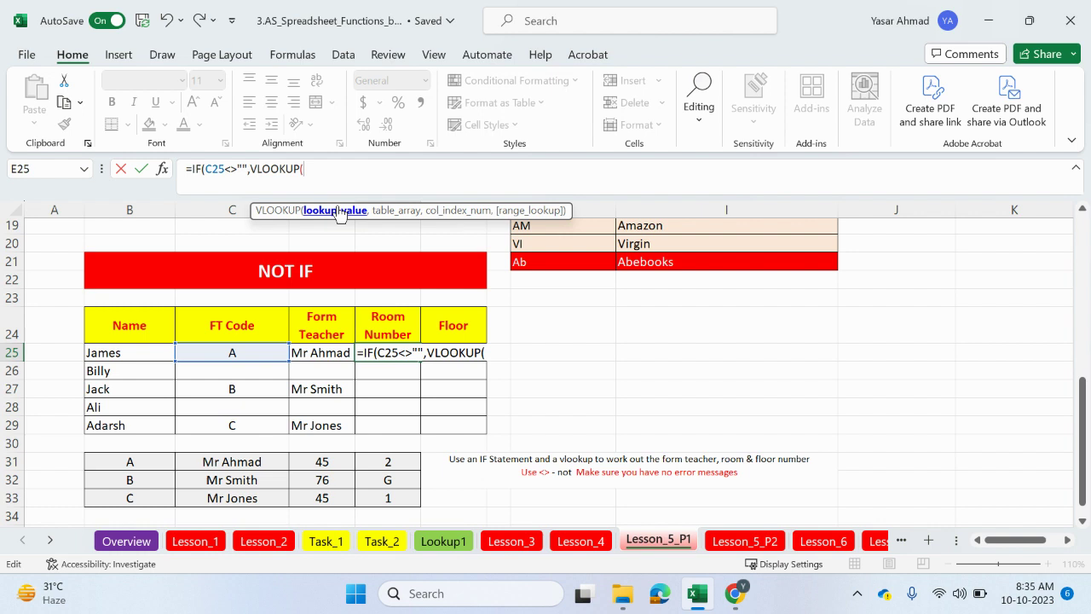
# Finish E25 as =IF(C25<>"",VLOOKUP(C25,$B$31:$D$33,3,FALSE),"")
pyautogui.click(260, 352)
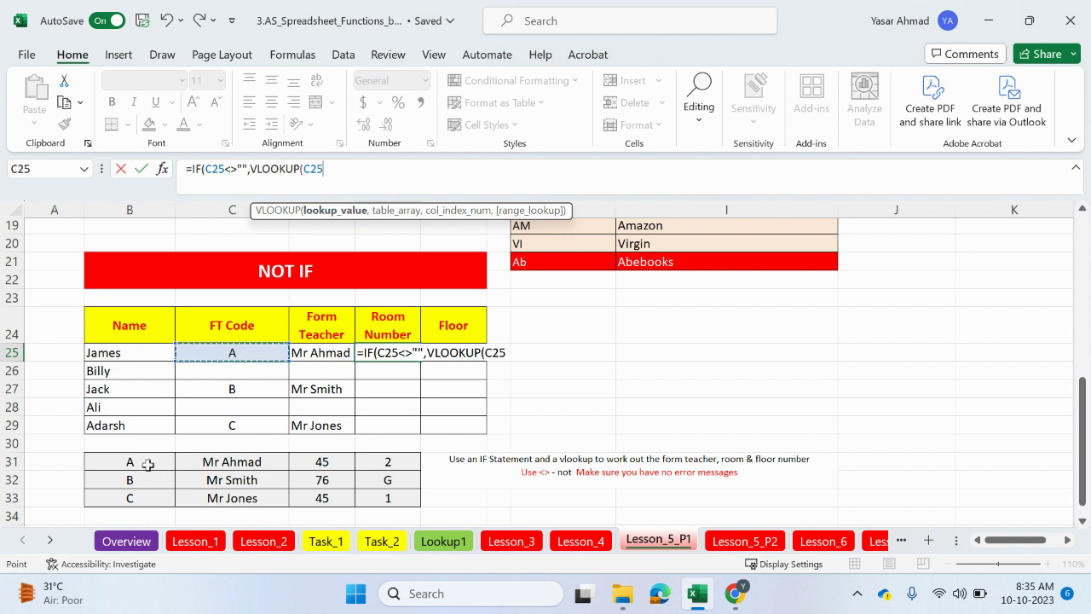
pyautogui.write(',')
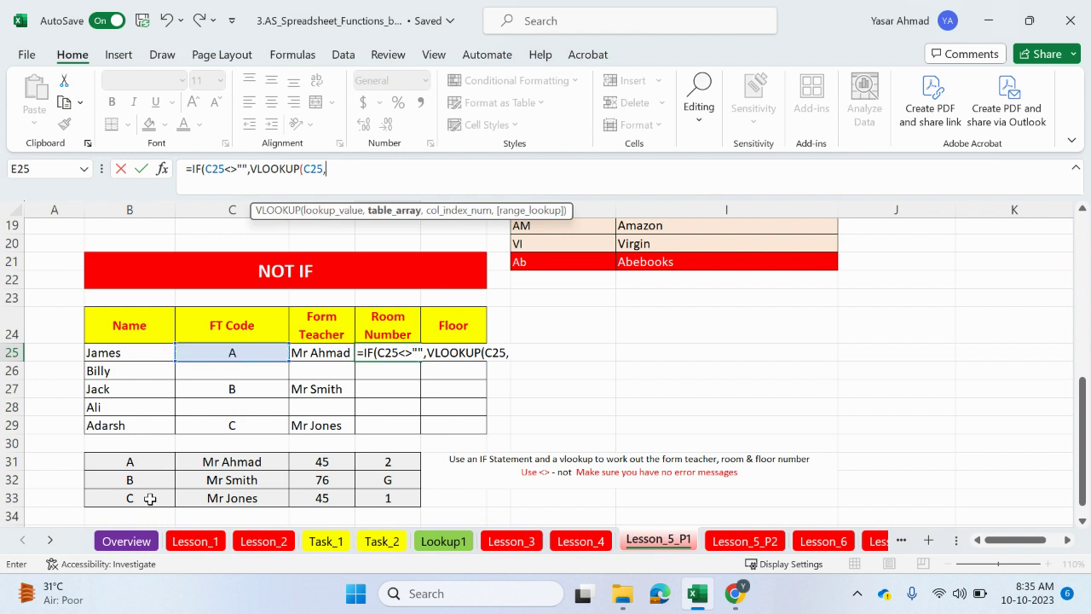
pyautogui.moveTo(133, 461); pyautogui.dragTo(322, 495)
pyautogui.press('F4')
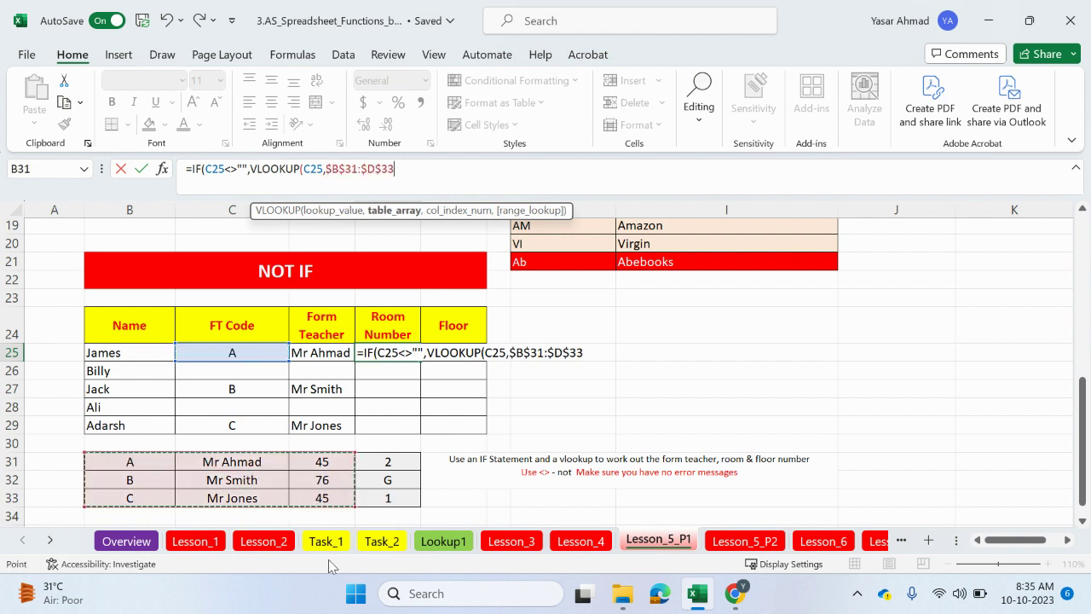
pyautogui.write(',')
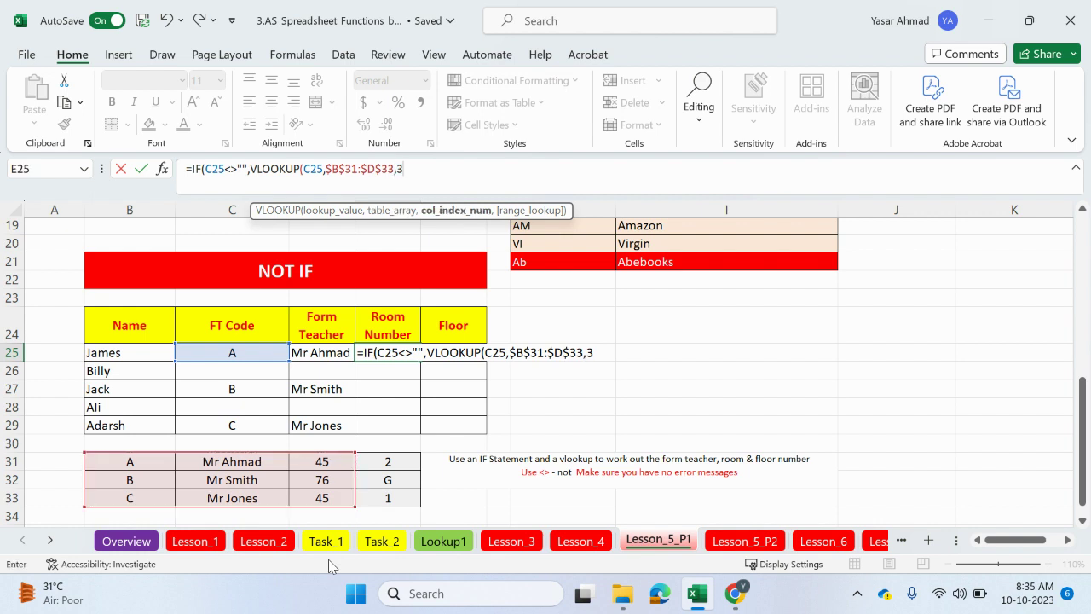
pyautogui.write('3,')
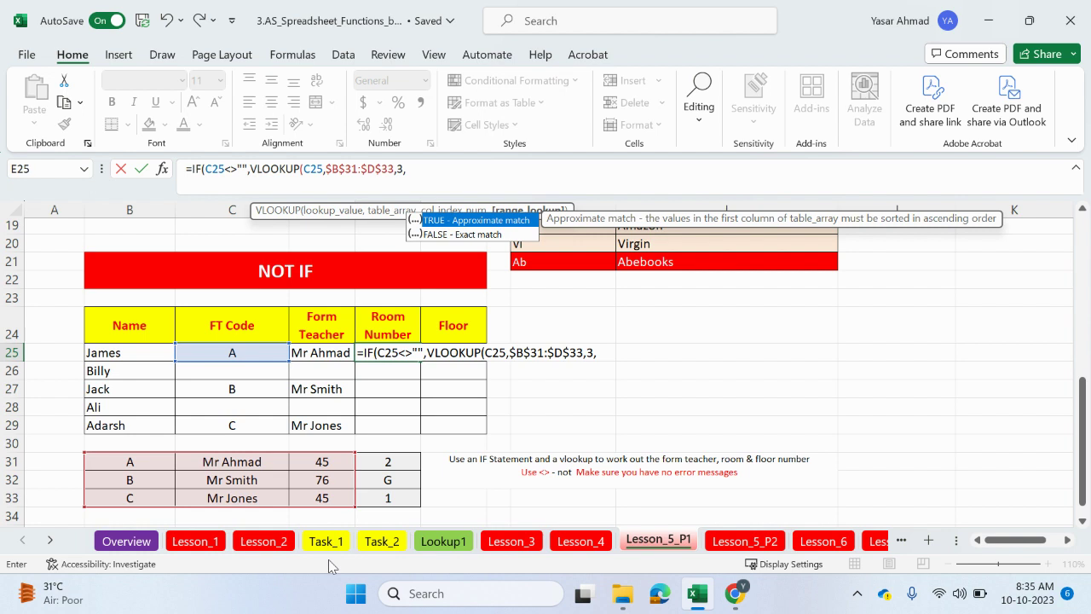
pyautogui.doubleClick(478, 234)
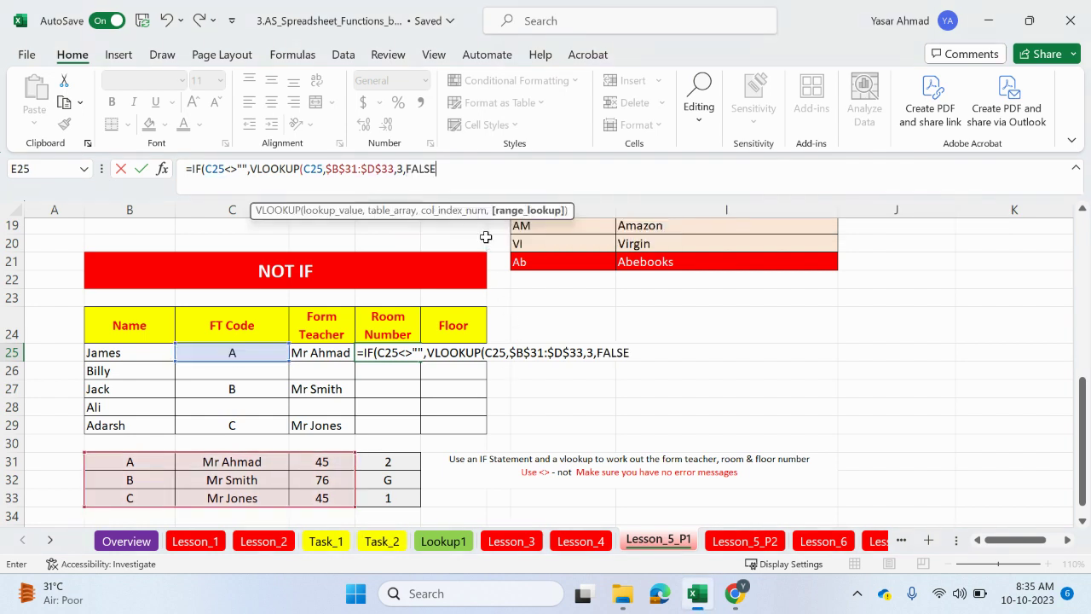
pyautogui.write(')')
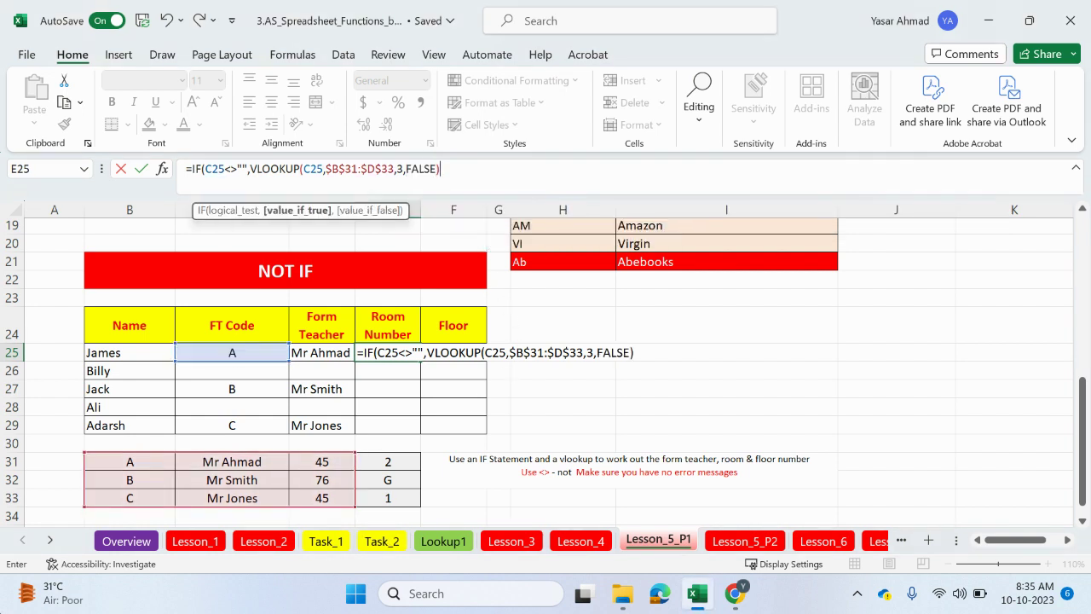
pyautogui.write(',')
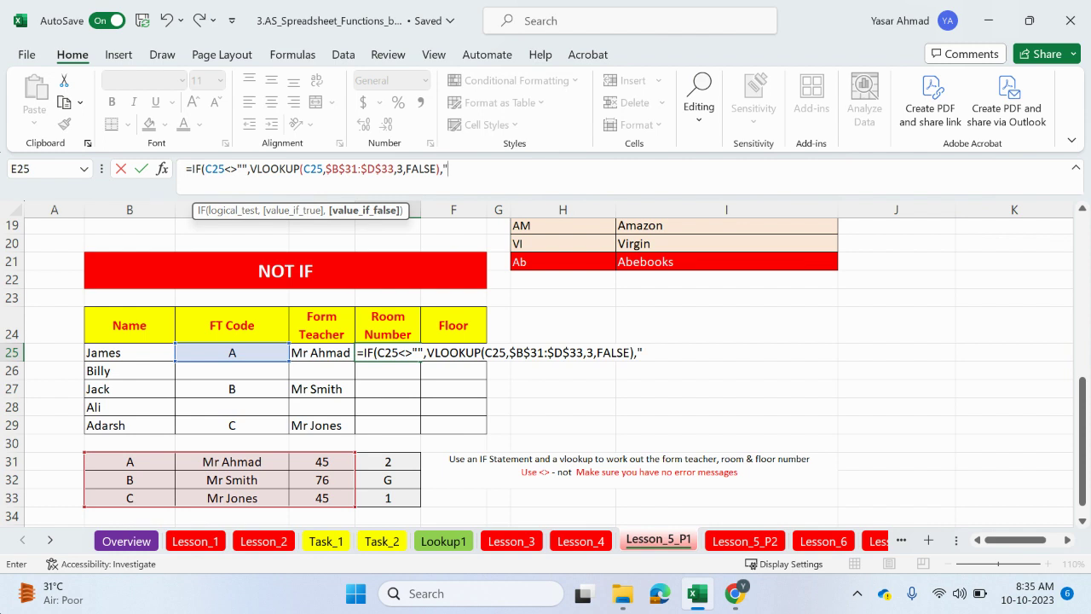
pyautogui.write('"")')
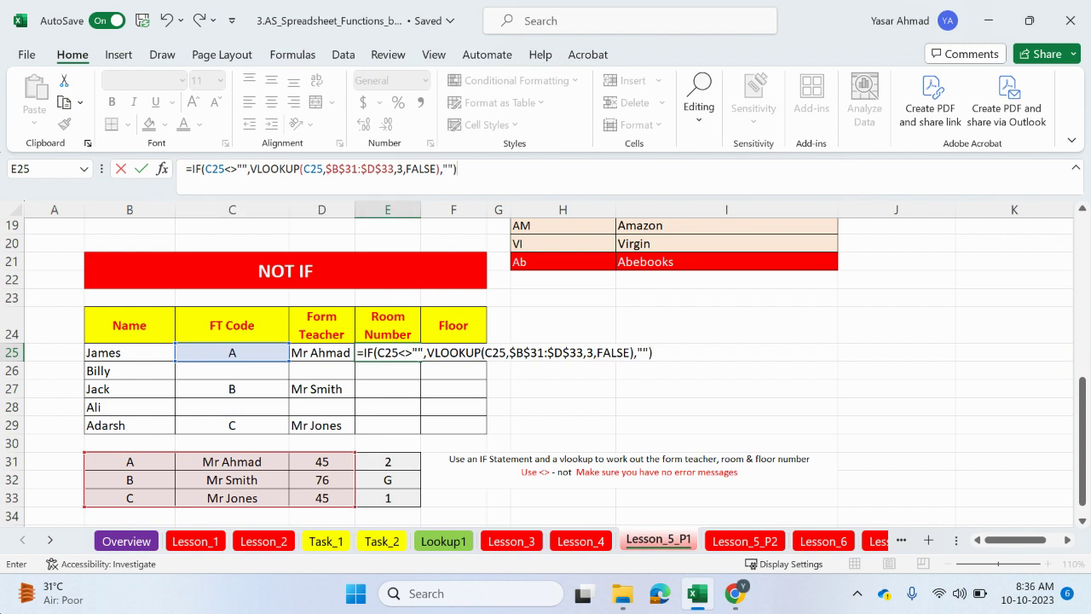
pyautogui.press('Return')
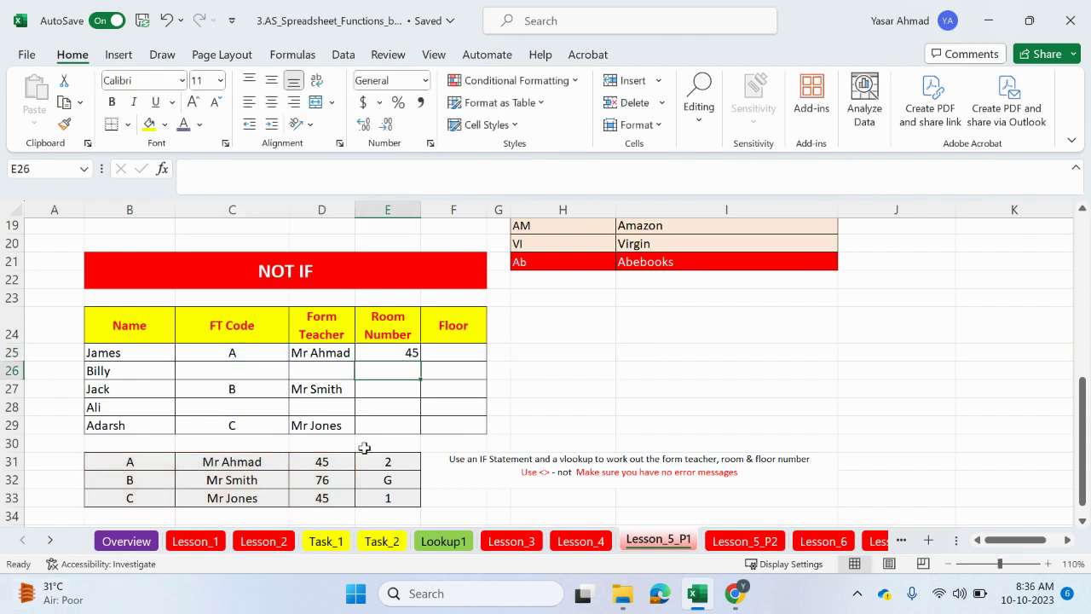
# Copy the Room Number formula down to E29, showing 45, 76 and 45
pyautogui.click(394, 356)
pyautogui.moveTo(419, 361); pyautogui.dragTo(396, 496)
pyautogui.click(468, 351)
# Begin F25's Floor formula as =IF(C25="","", so empty codes return blank
pyautogui.doubleClick(454, 352)
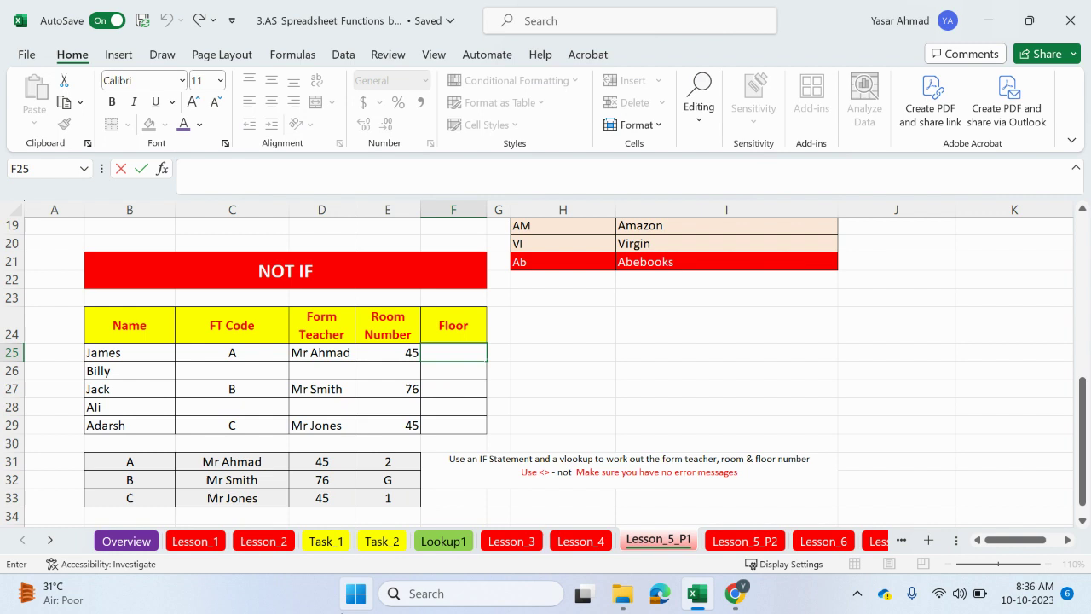
pyautogui.write('=if')
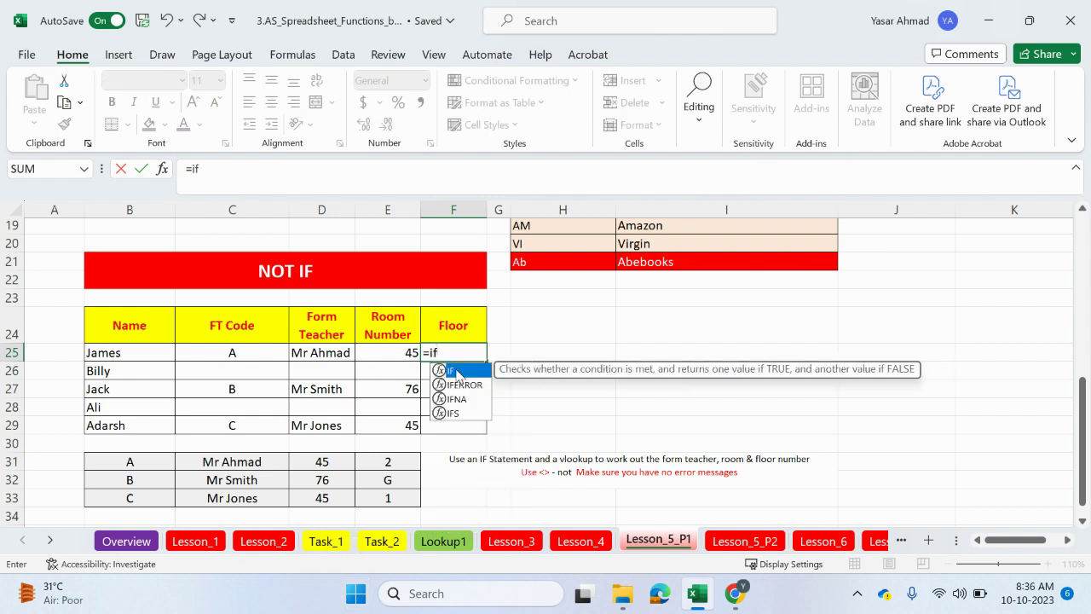
pyautogui.doubleClick(458, 373)
pyautogui.click(258, 351)
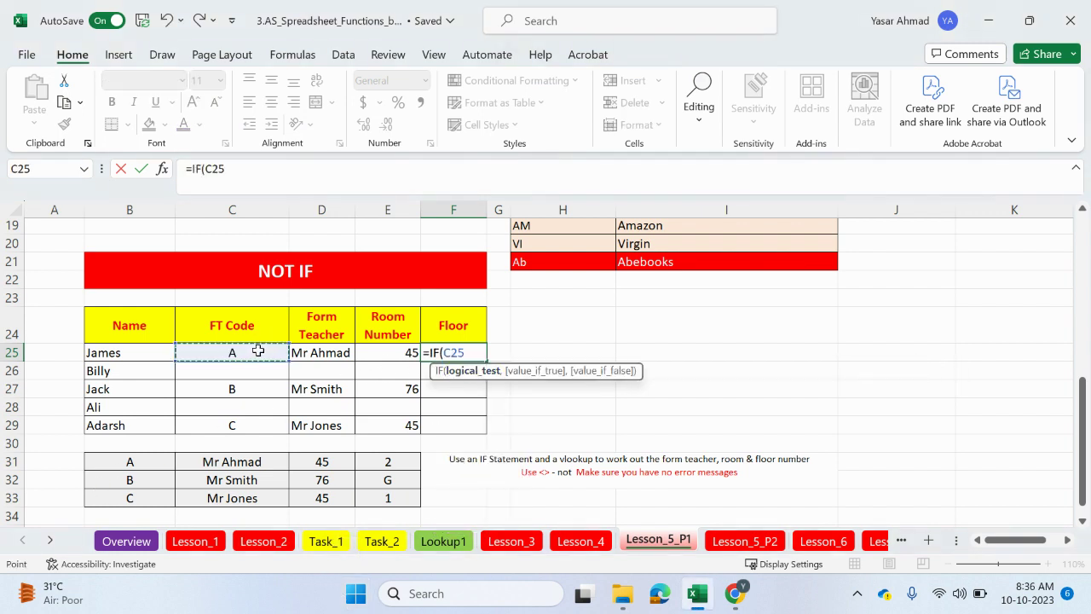
pyautogui.click(271, 170)
pyautogui.write('=')
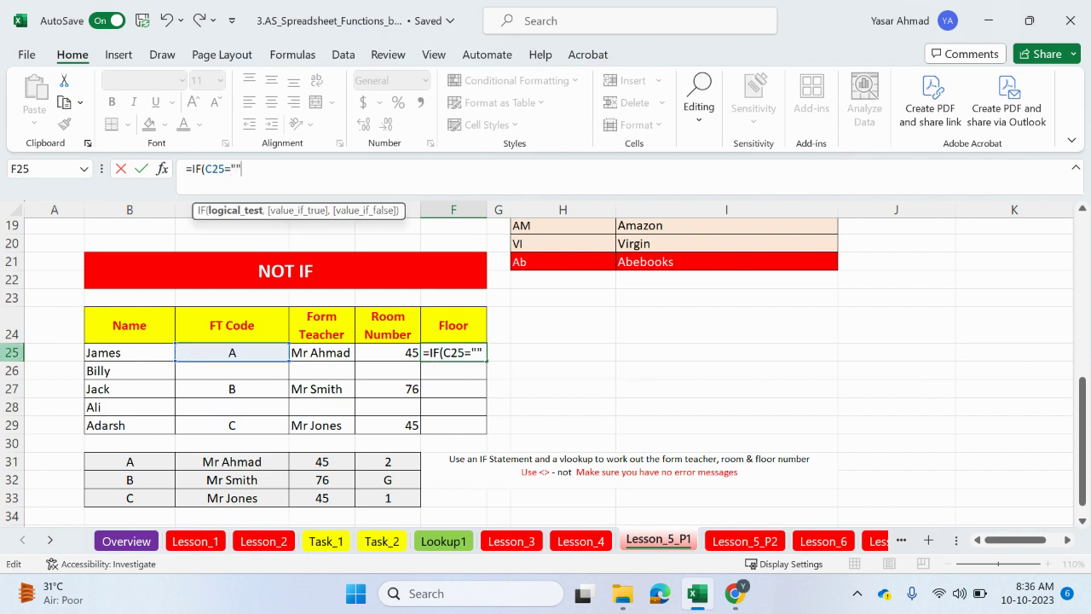
pyautogui.write('"",')
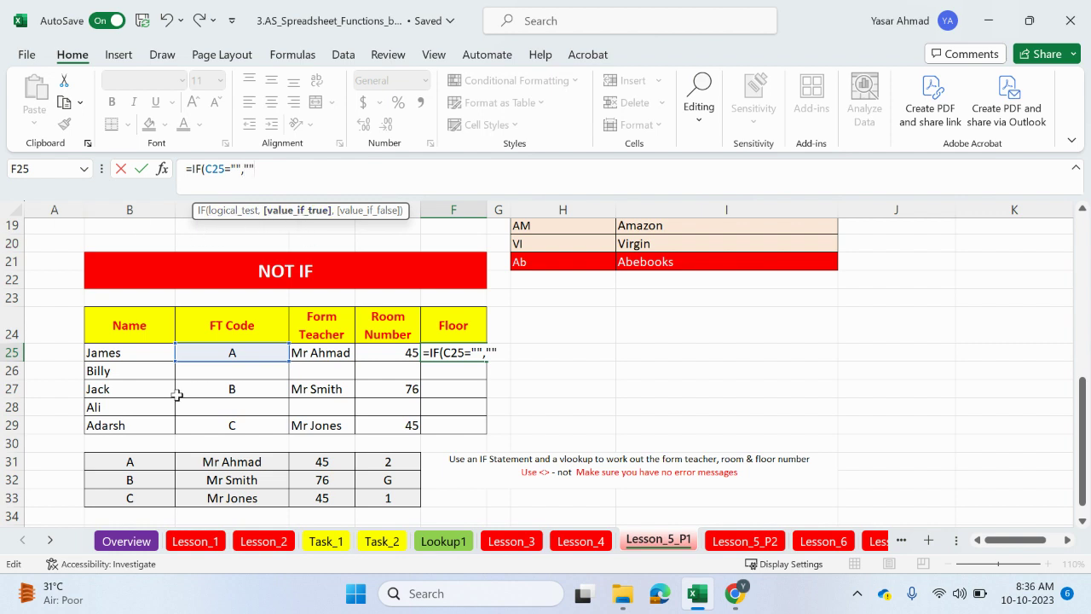
pyautogui.write('"",')
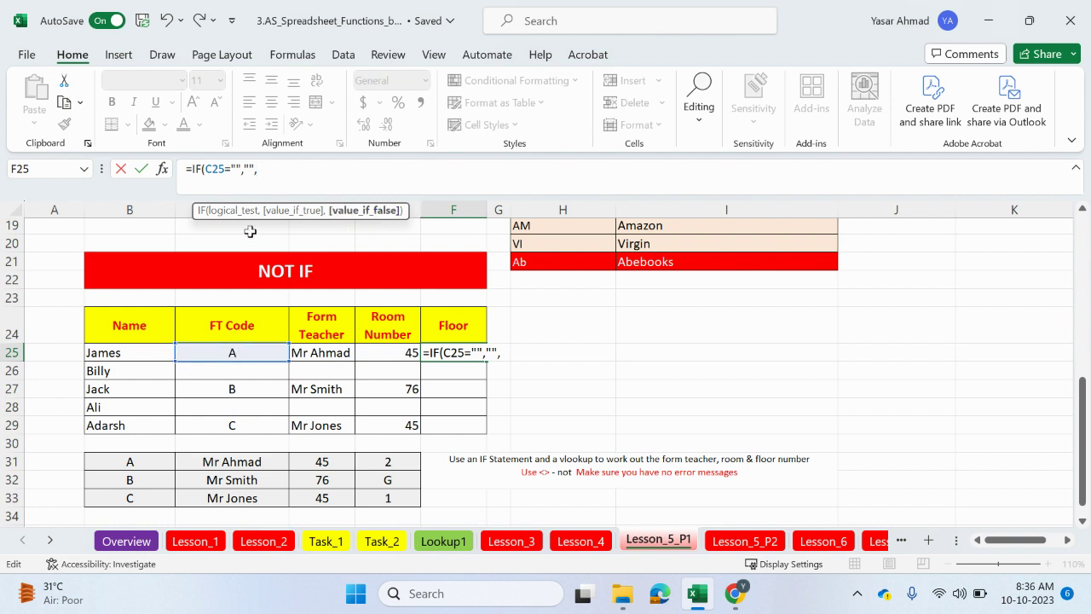
pyautogui.click(253, 171)
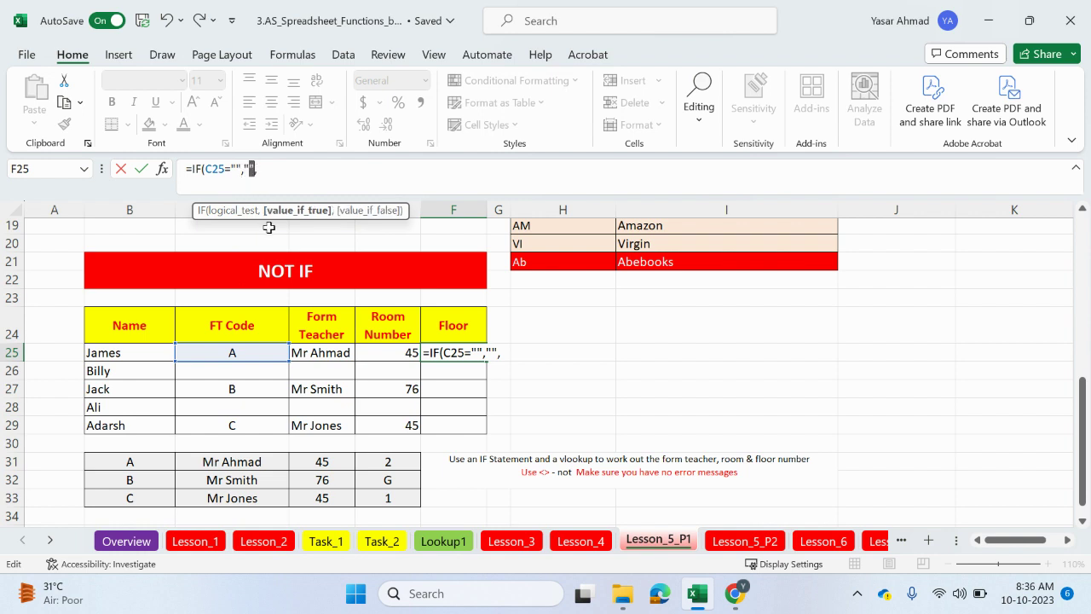
pyautogui.click(293, 173)
# Complete it with VLOOKUP(C25,$B$31:$E$33,4,FALSE), showing floor 2 for James
pyautogui.write(',')
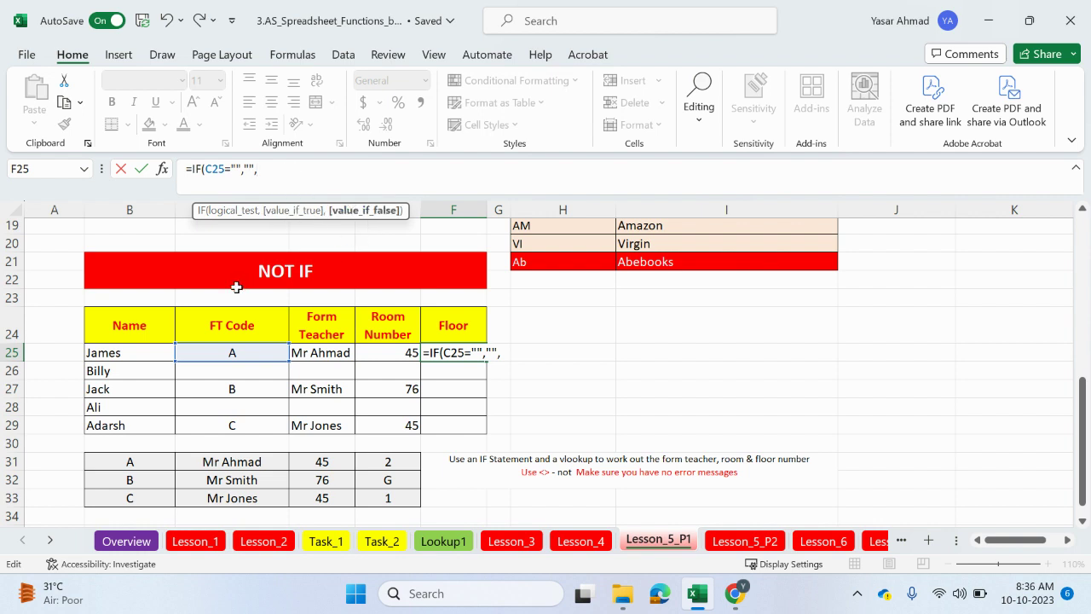
pyautogui.write('vloo')
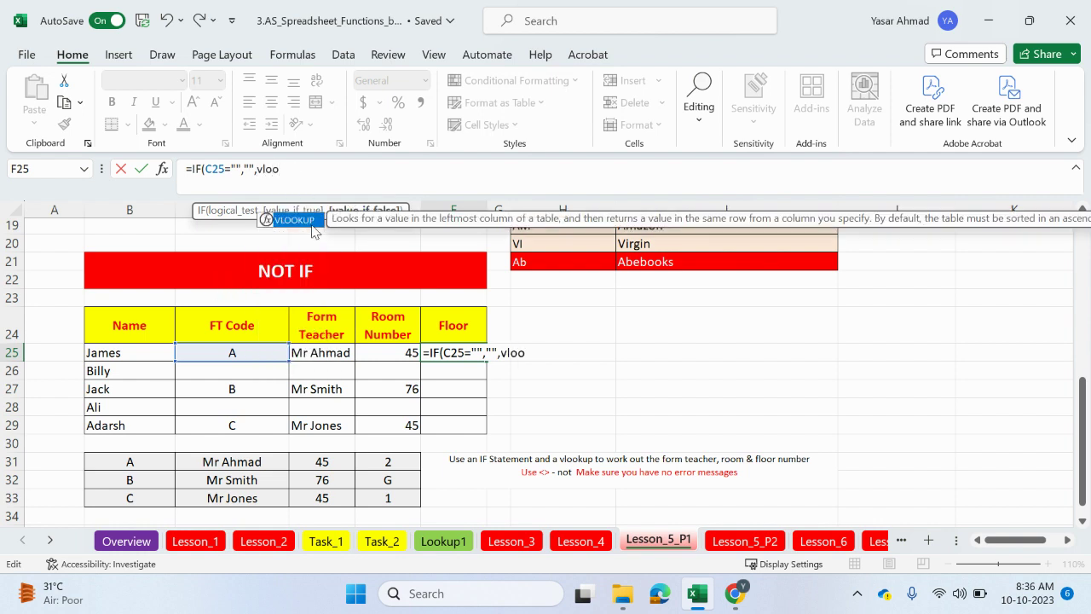
pyautogui.press('Tab')
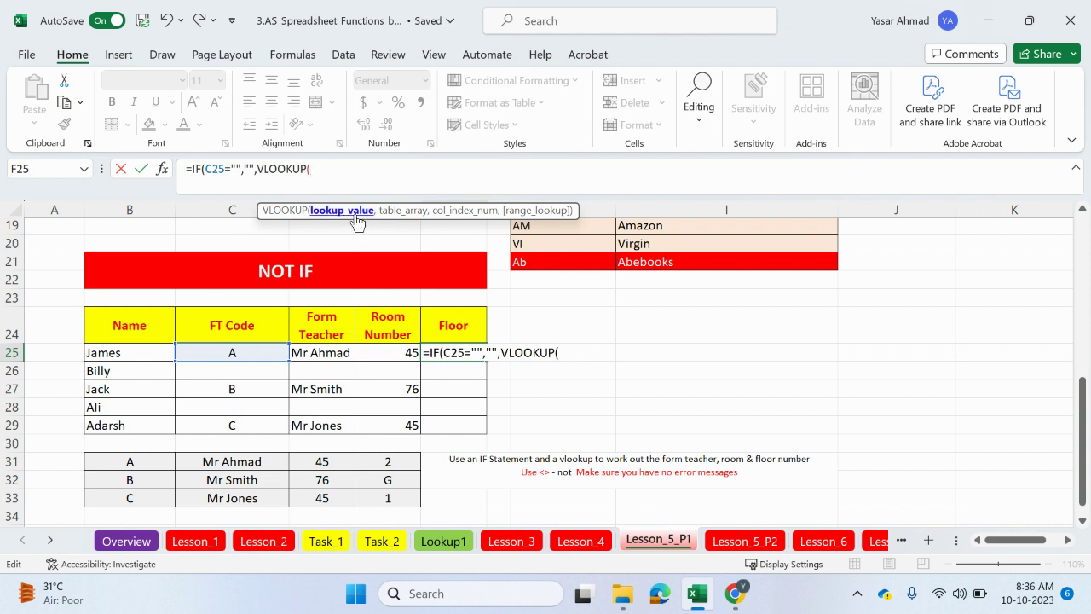
pyautogui.click(238, 353)
pyautogui.write(',')
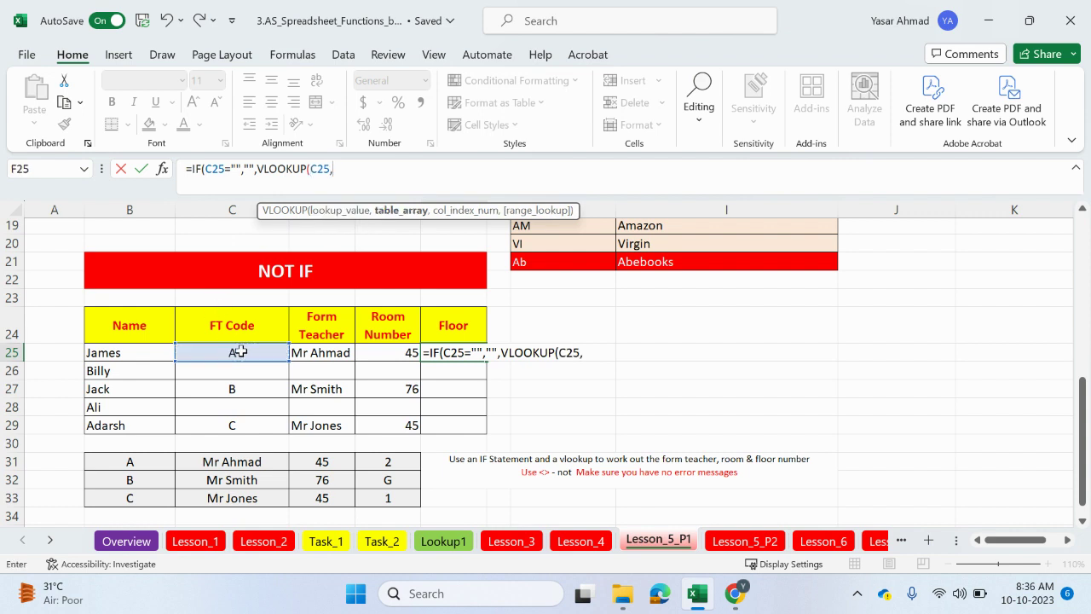
pyautogui.click(147, 461)
pyautogui.moveTo(180, 461); pyautogui.dragTo(398, 501)
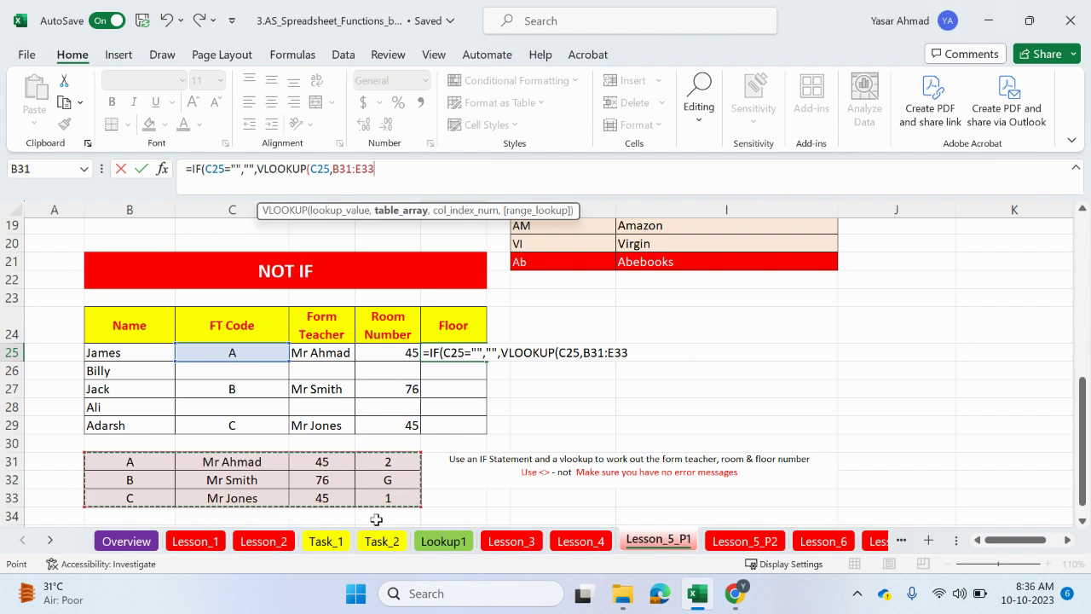
pyautogui.press('F4')
pyautogui.write(',4,')
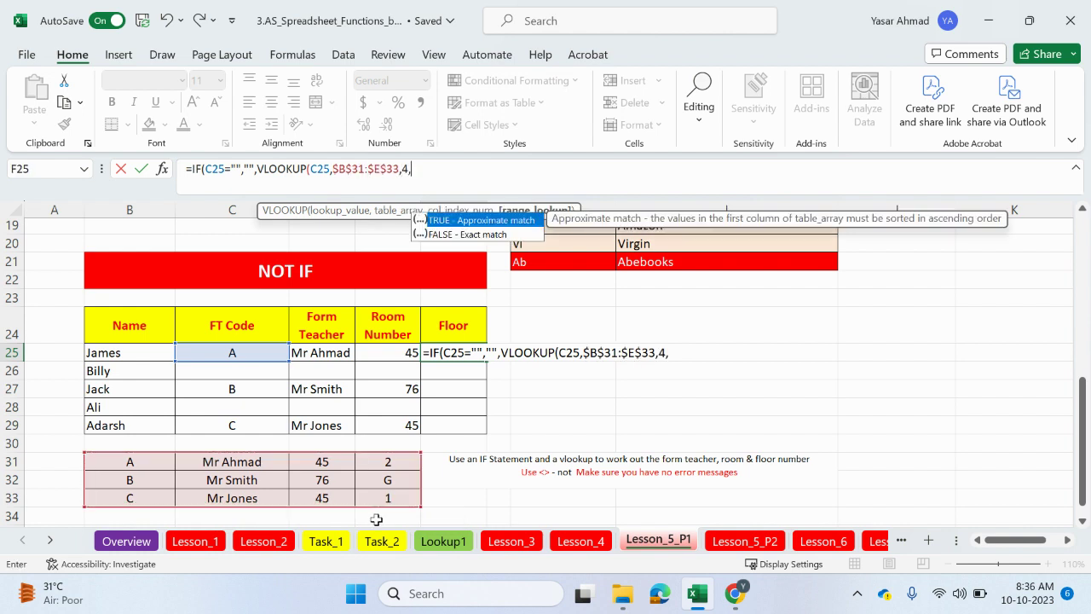
pyautogui.doubleClick(506, 237)
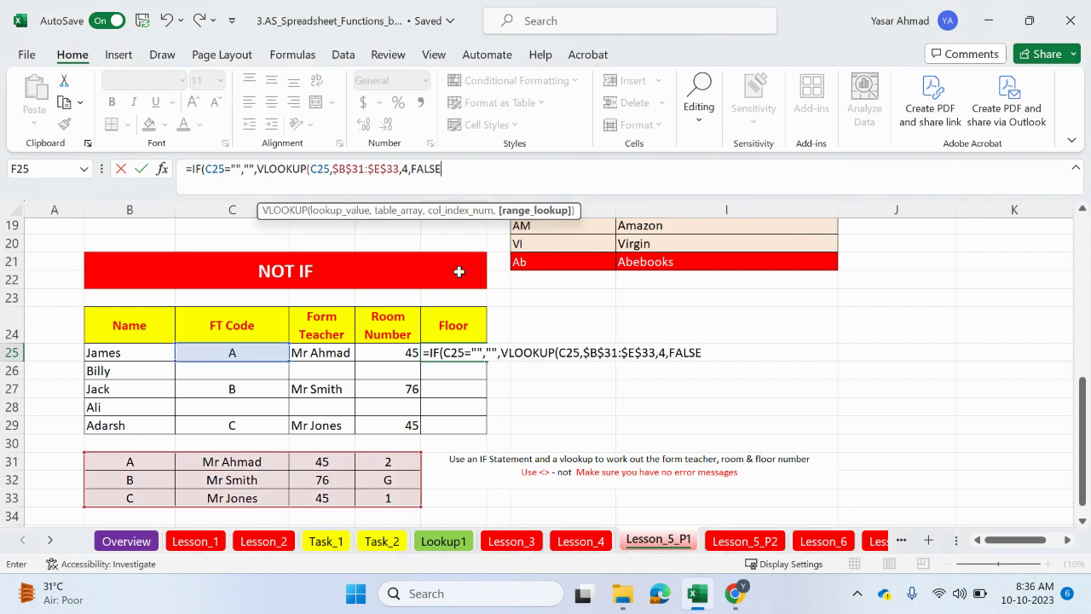
pyautogui.write(')')
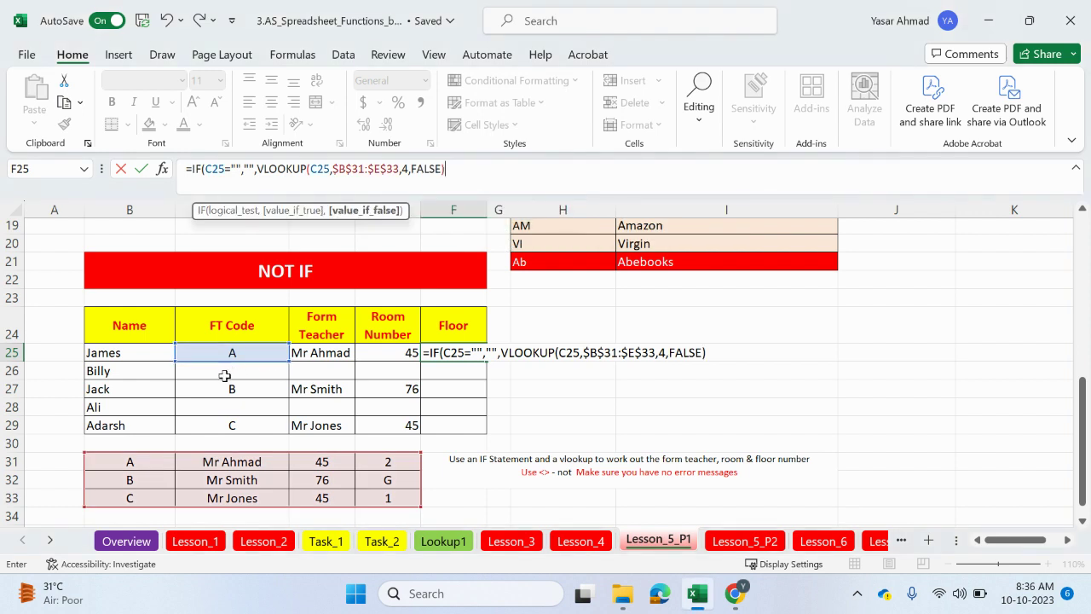
pyautogui.write(')')
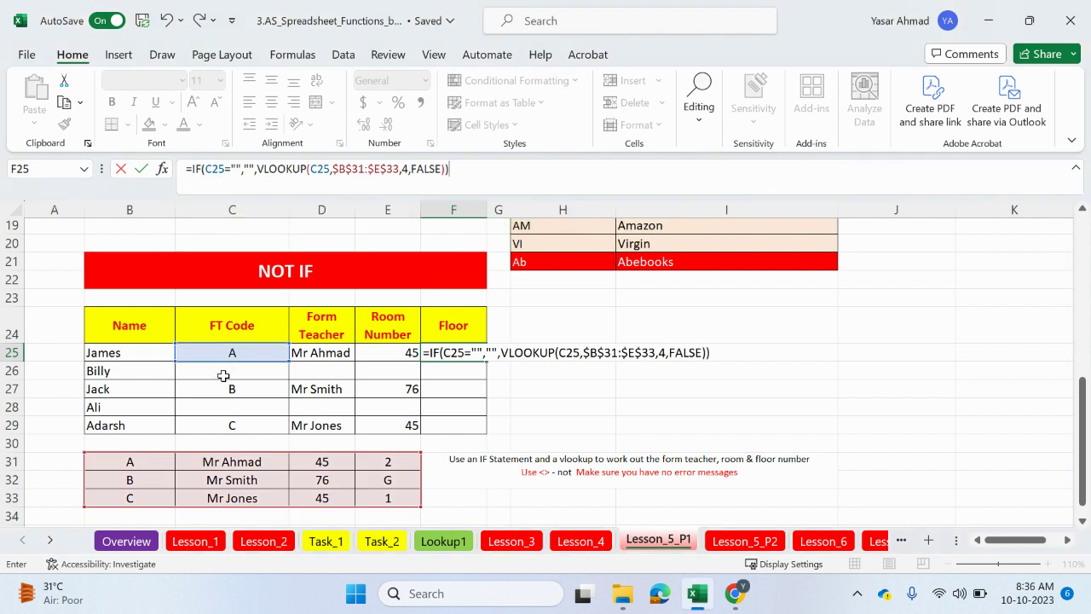
pyautogui.press('Return')
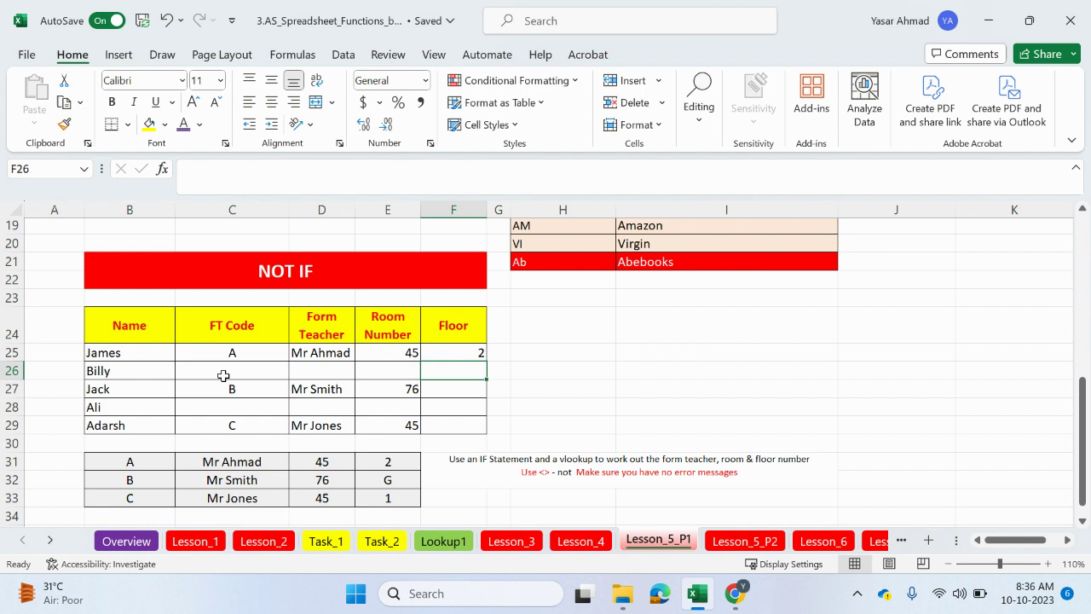
# Copy the Floor formula down to F29 (2, G, 1) and switch to the Lesson_5_P2 sheet
pyautogui.click(468, 355)
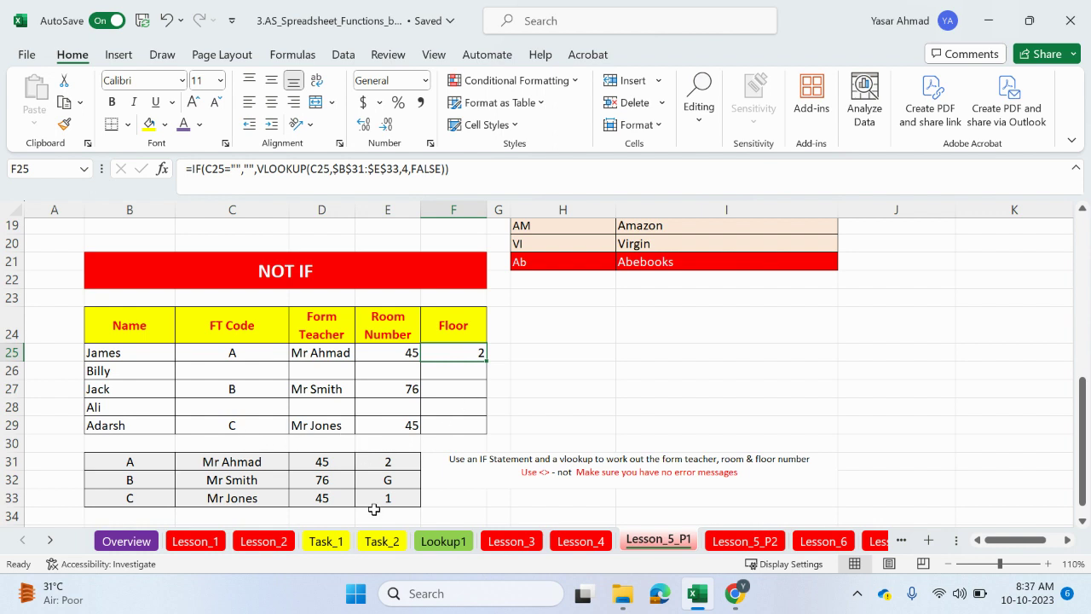
pyautogui.moveTo(486, 361); pyautogui.dragTo(489, 433)
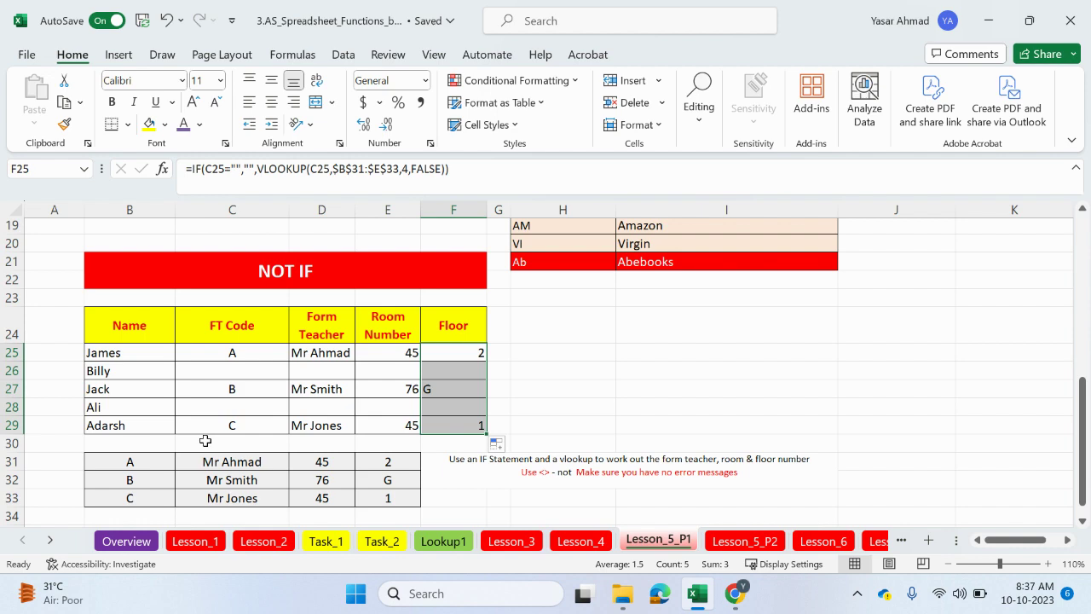
pyautogui.click(744, 541)
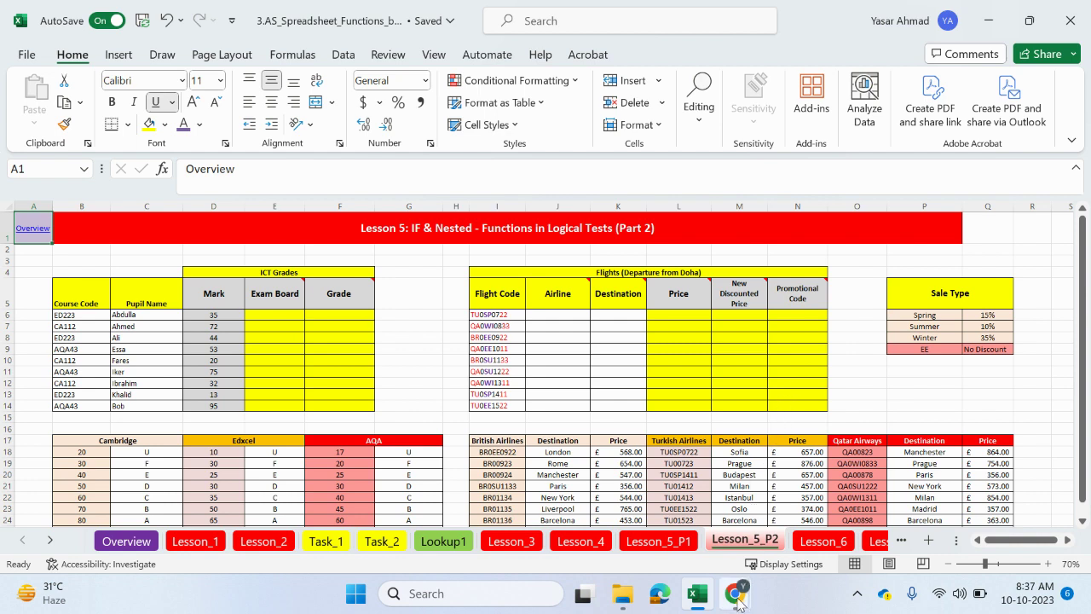
pyautogui.moveTo(742, 581)
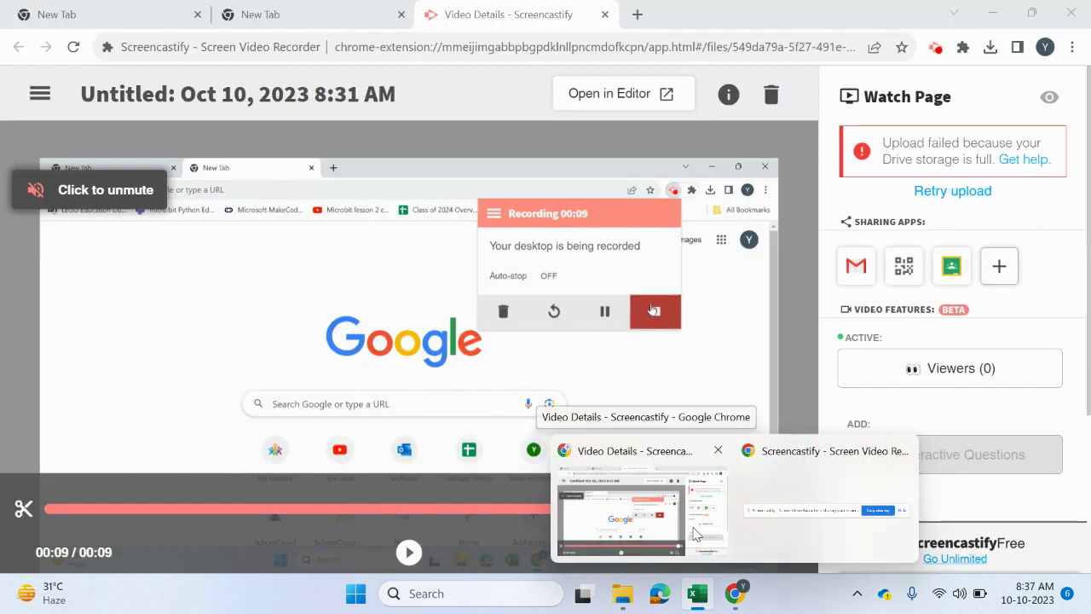